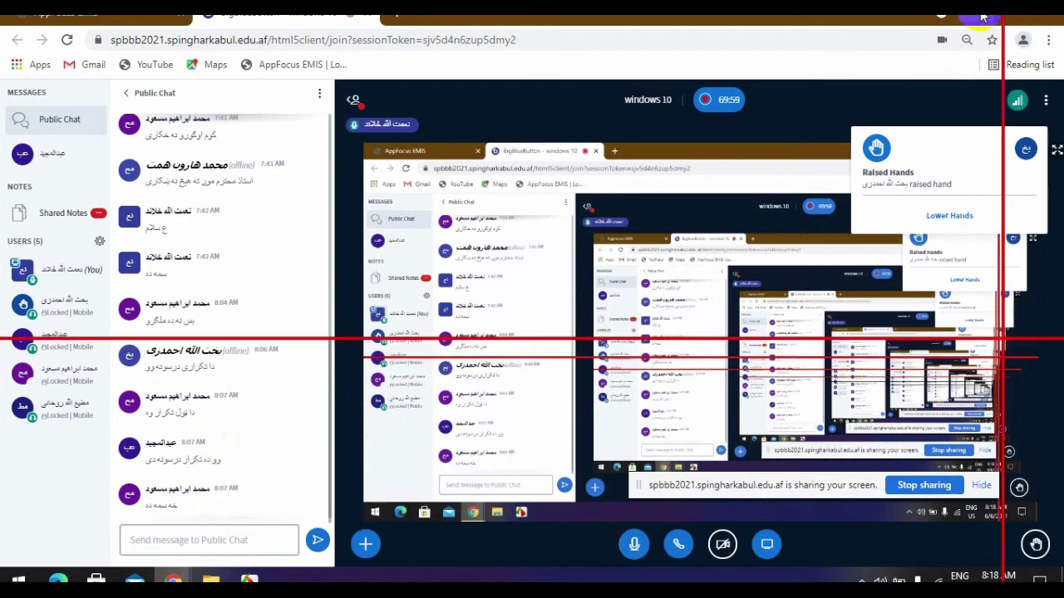
Minimize the browser window to reveal the desktop and check the taskbar's window arrangement options
{"action": "left_click", "coordinate": [983, 16]}
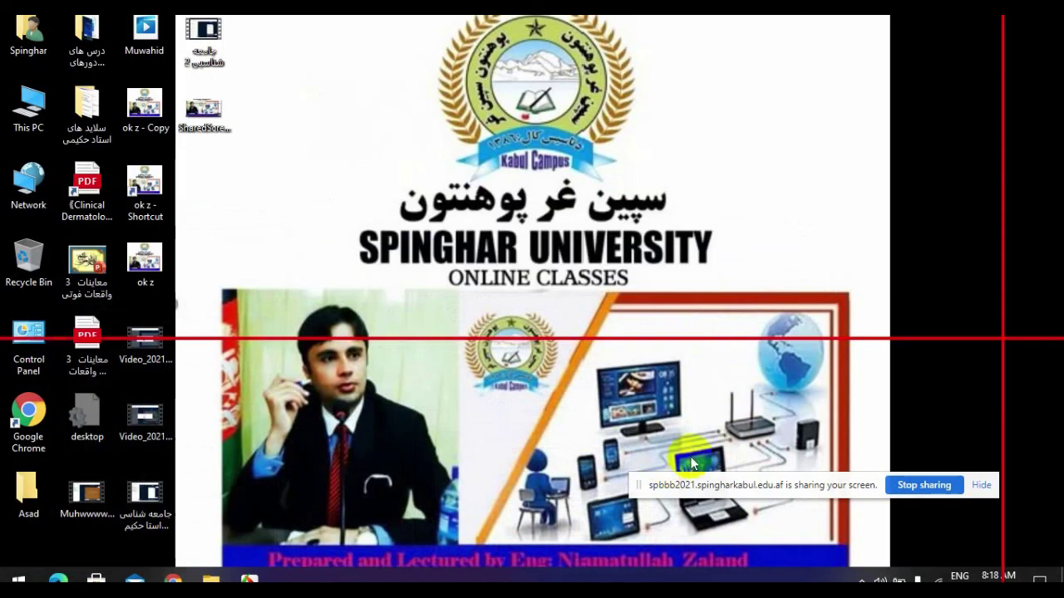
{"action": "right_click", "coordinate": [664, 579]}
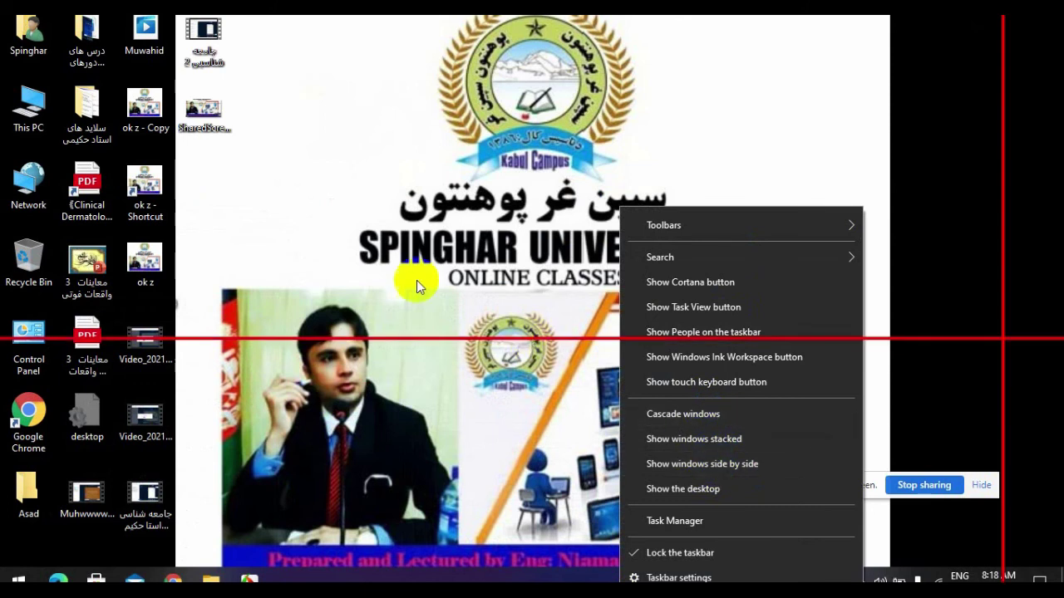
{"action": "left_click", "coordinate": [378, 251]}
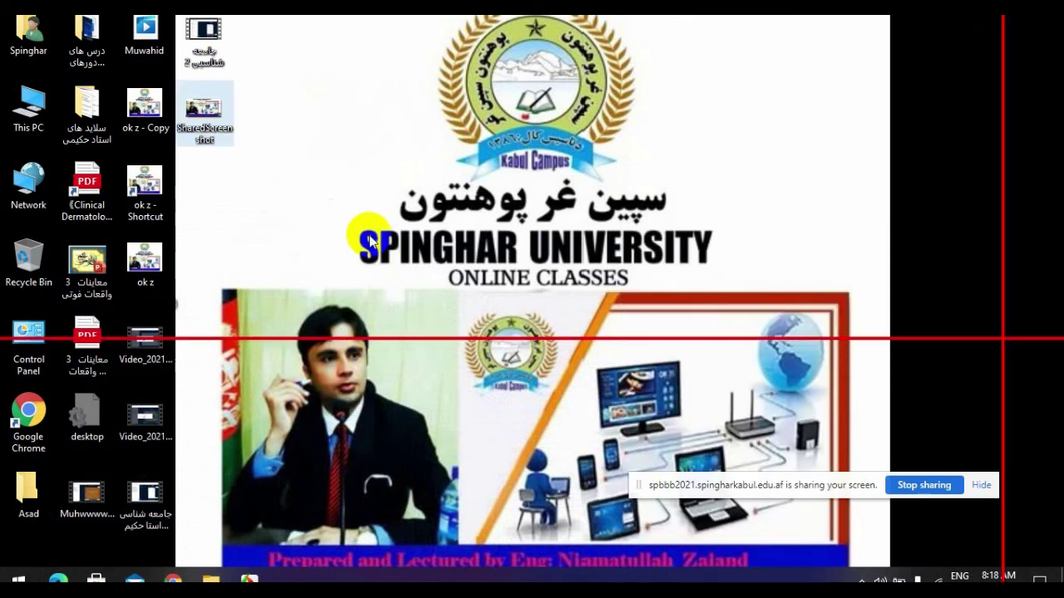
{"action": "right_click", "coordinate": [368, 237]}
{"action": "left_click", "coordinate": [337, 270]}
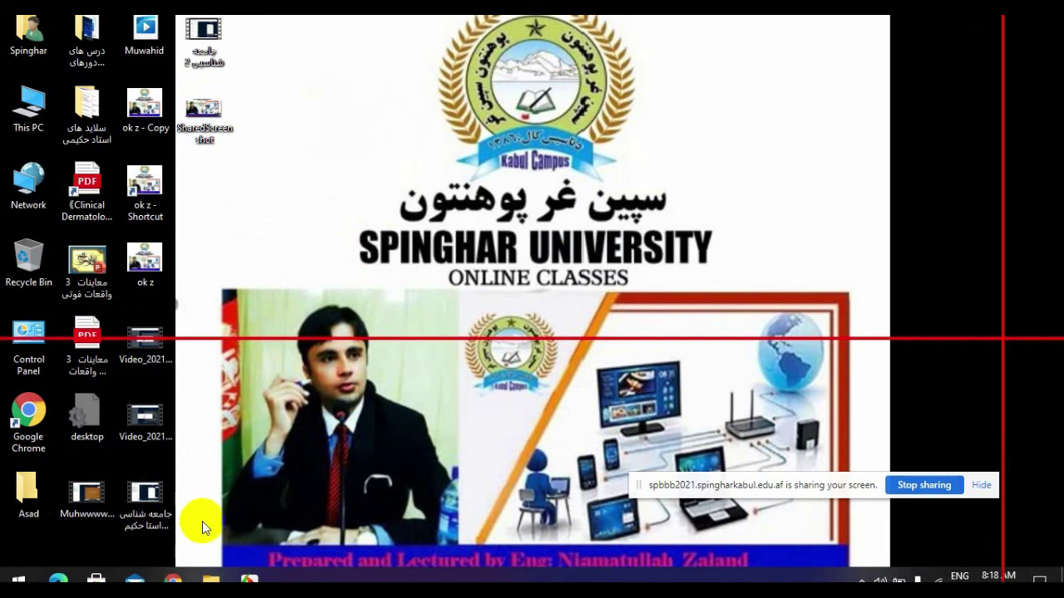
{"action": "left_click", "coordinate": [140, 576]}
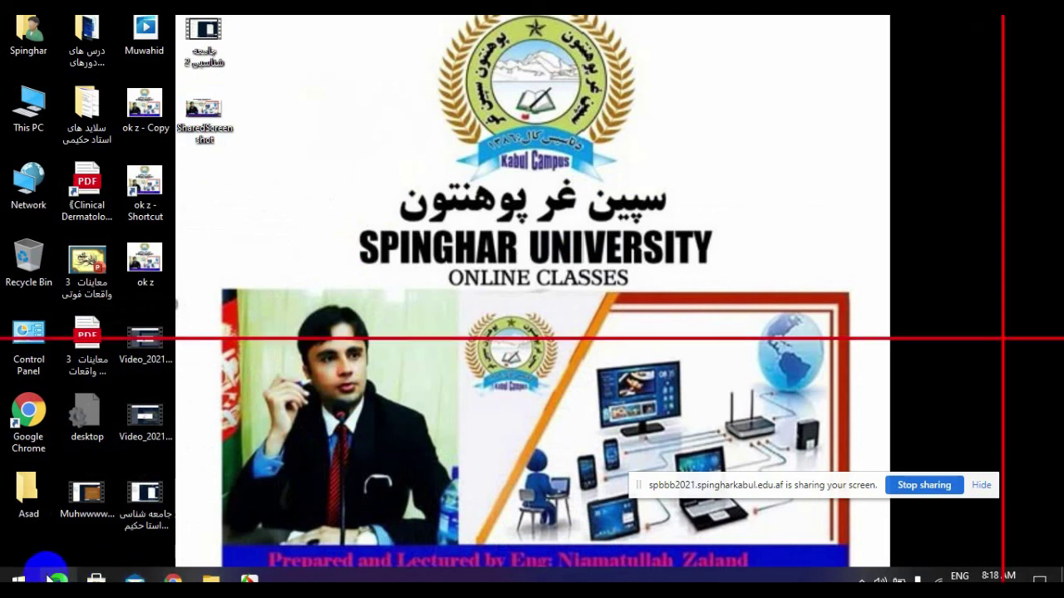
Launch Excel and create a blank workbook
{"action": "left_click", "coordinate": [18, 578]}
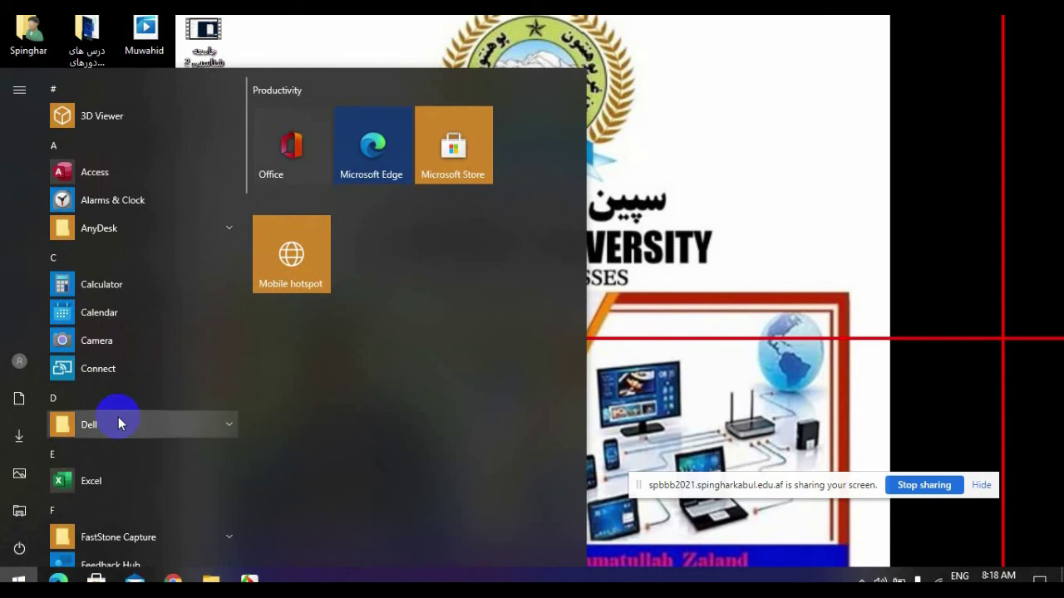
{"action": "left_click", "coordinate": [92, 480]}
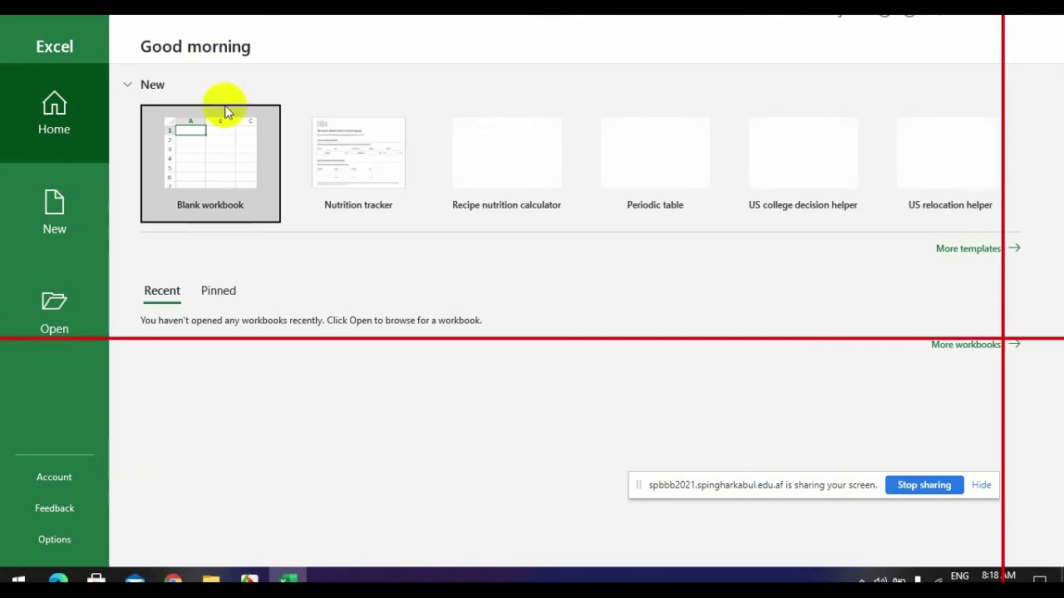
{"action": "left_click", "coordinate": [228, 157]}
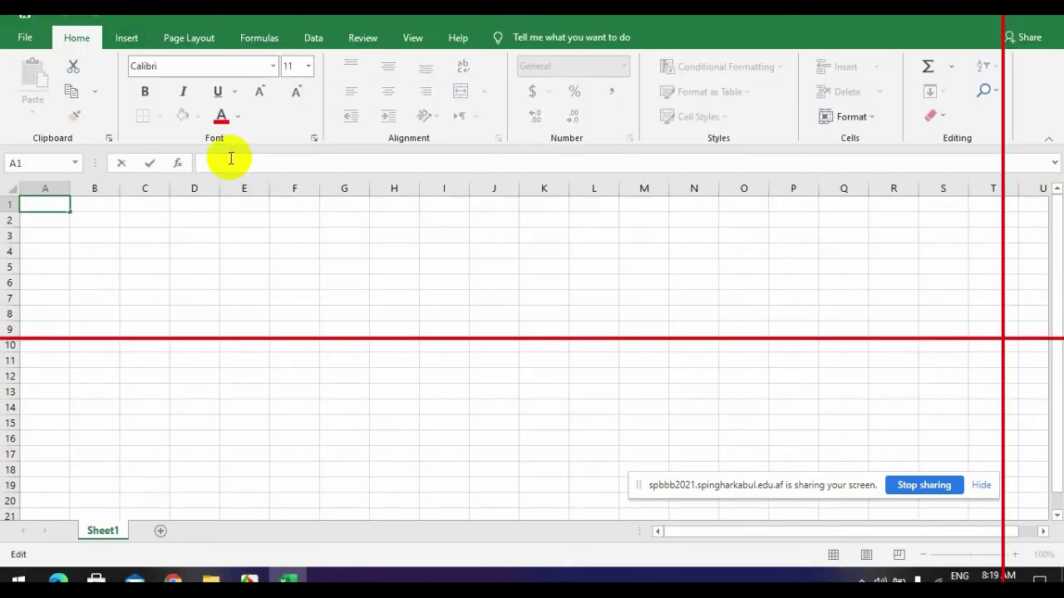
Paste the copied screenshot three times into the sheet starting at cell G4, and deselect the pictures
{"action": "left_click", "coordinate": [353, 250]}
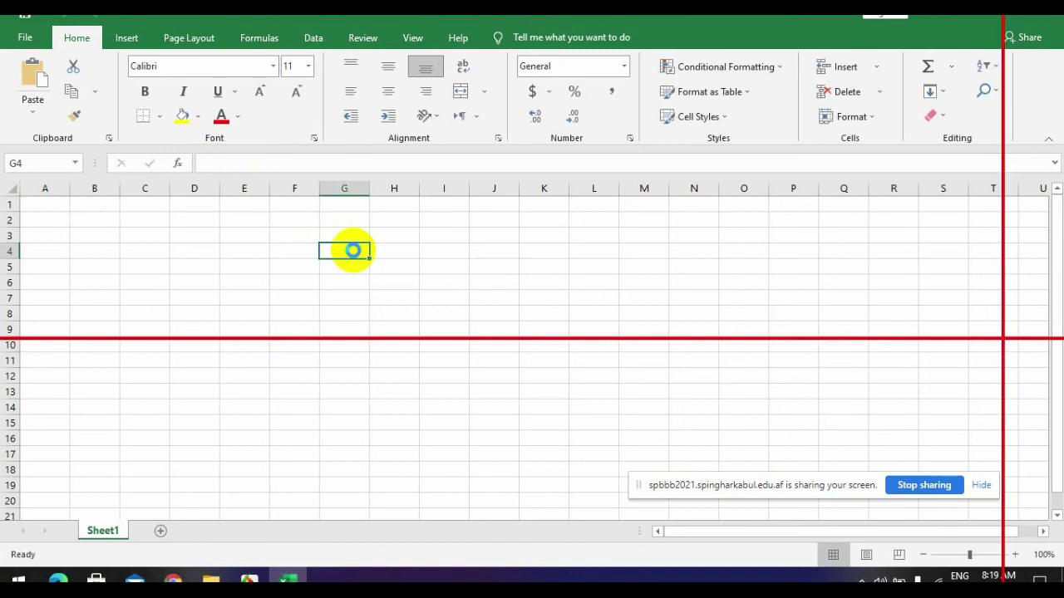
{"action": "key", "text": "ctrl+v"}
{"action": "key", "text": "ctrl+v"}
{"action": "key", "text": "ctrl+v"}
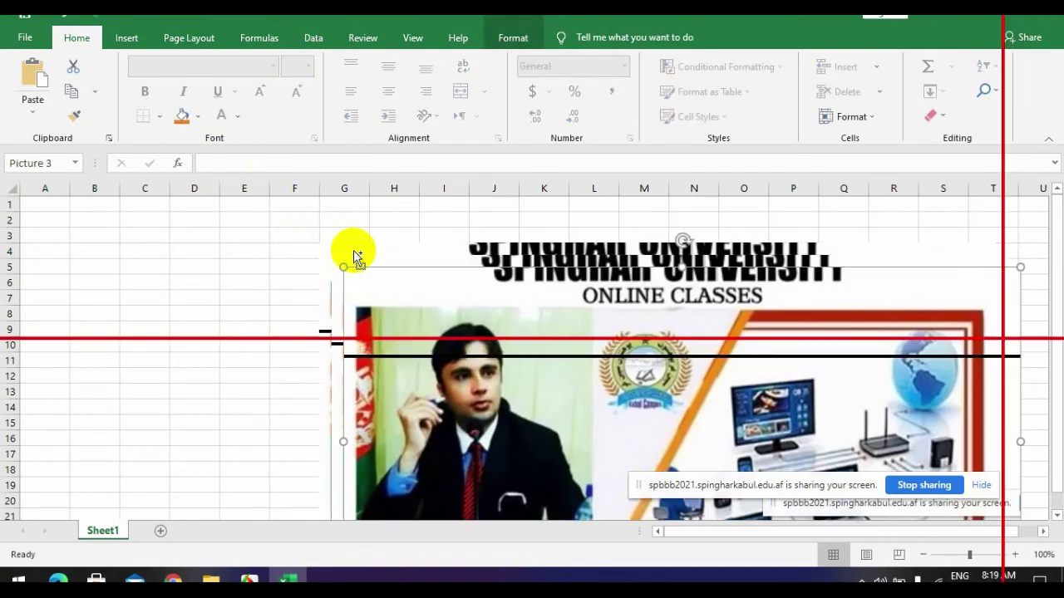
{"action": "left_click", "coordinate": [233, 270]}
{"action": "left_click", "coordinate": [224, 314]}
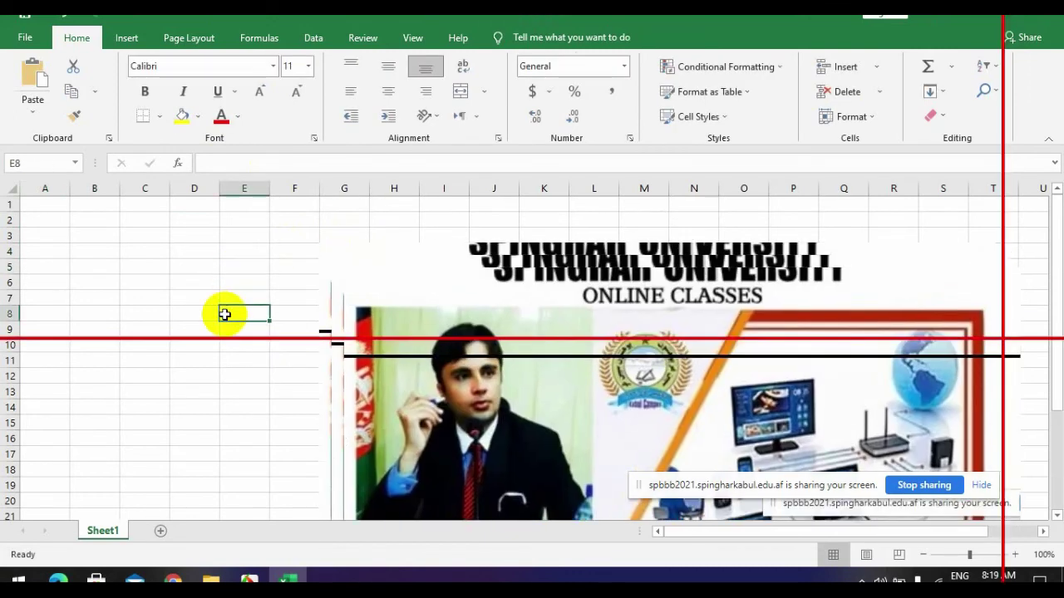
Create five more blank workbooks, Book2 to Book6, and restore all six Excel windows to a smaller, non-maximized size
{"action": "key", "text": "ctrl+n"}
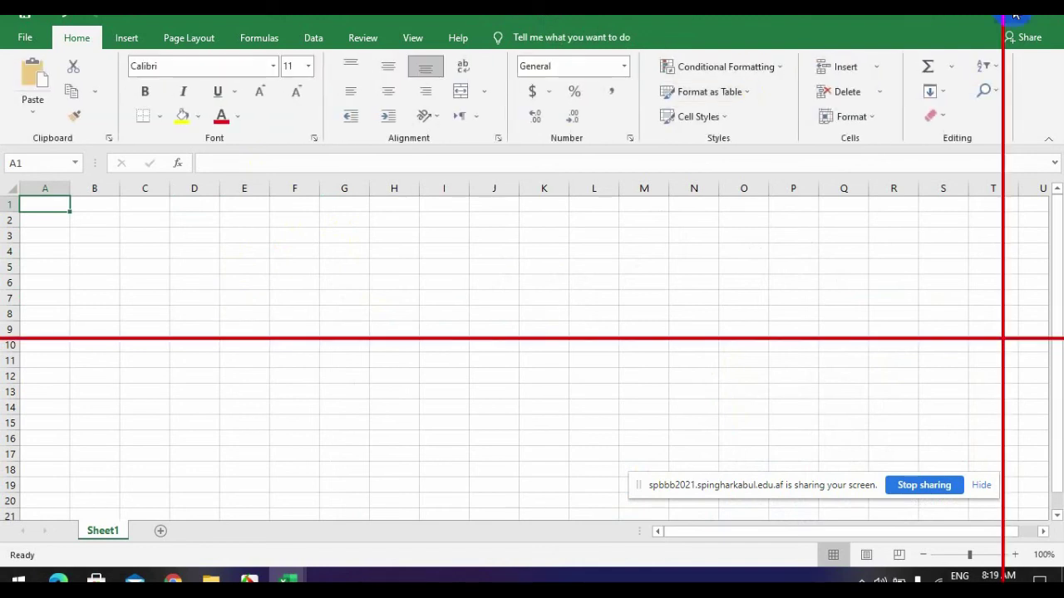
{"action": "left_click", "coordinate": [1015, 15]}
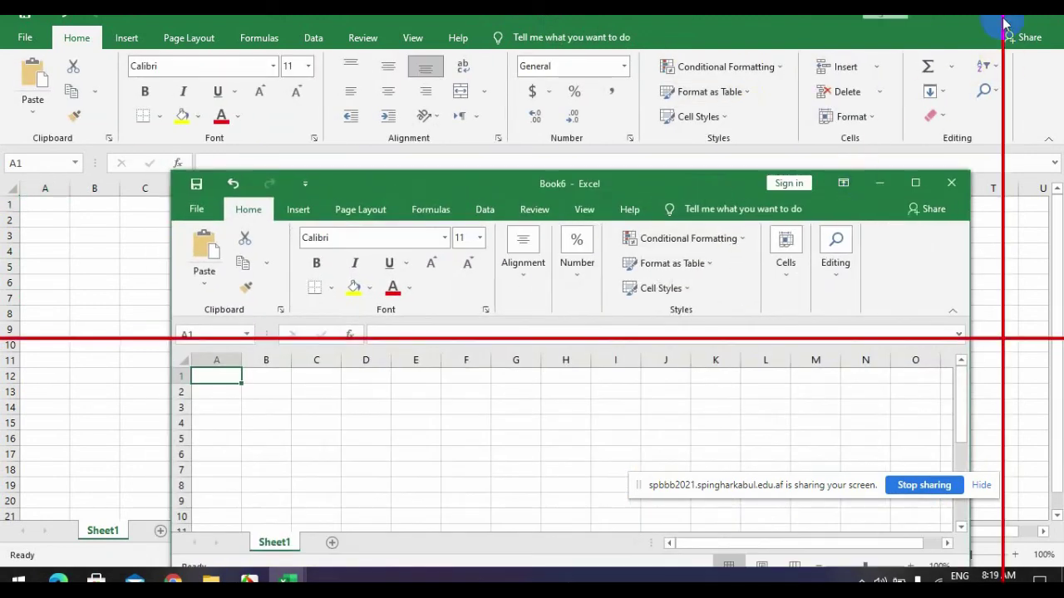
{"action": "left_click", "coordinate": [1005, 19]}
{"action": "left_click", "coordinate": [1006, 19]}
{"action": "left_click", "coordinate": [1006, 18]}
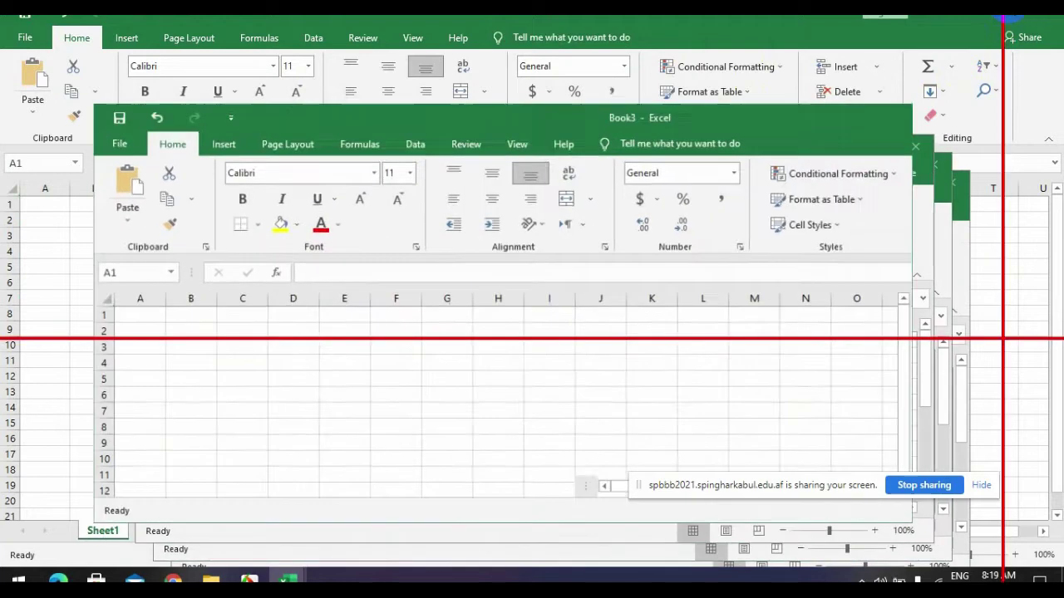
{"action": "left_click", "coordinate": [1005, 18]}
{"action": "left_click", "coordinate": [1005, 18]}
{"action": "left_click", "coordinate": [1006, 18]}
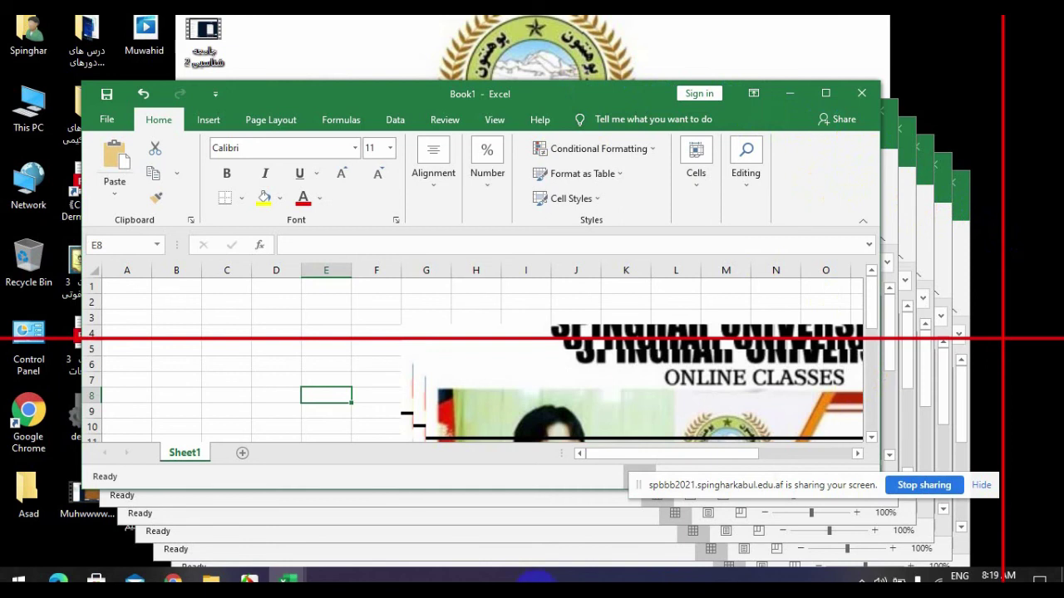
Cascade all the open workbook windows on the desktop, and rearrange them as stacked windows
{"action": "right_click", "coordinate": [536, 580]}
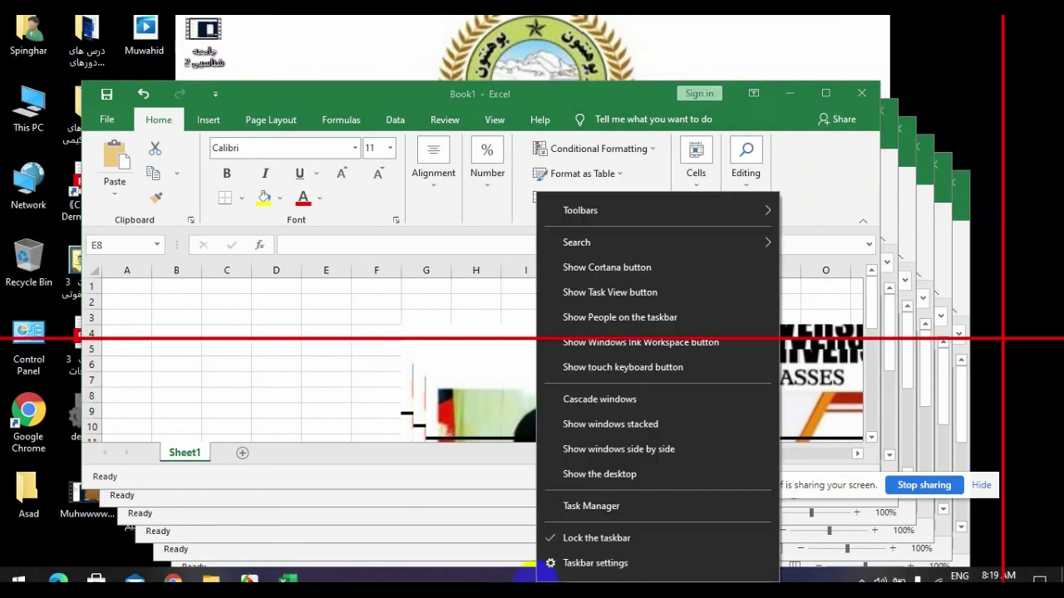
{"action": "left_click", "coordinate": [653, 402]}
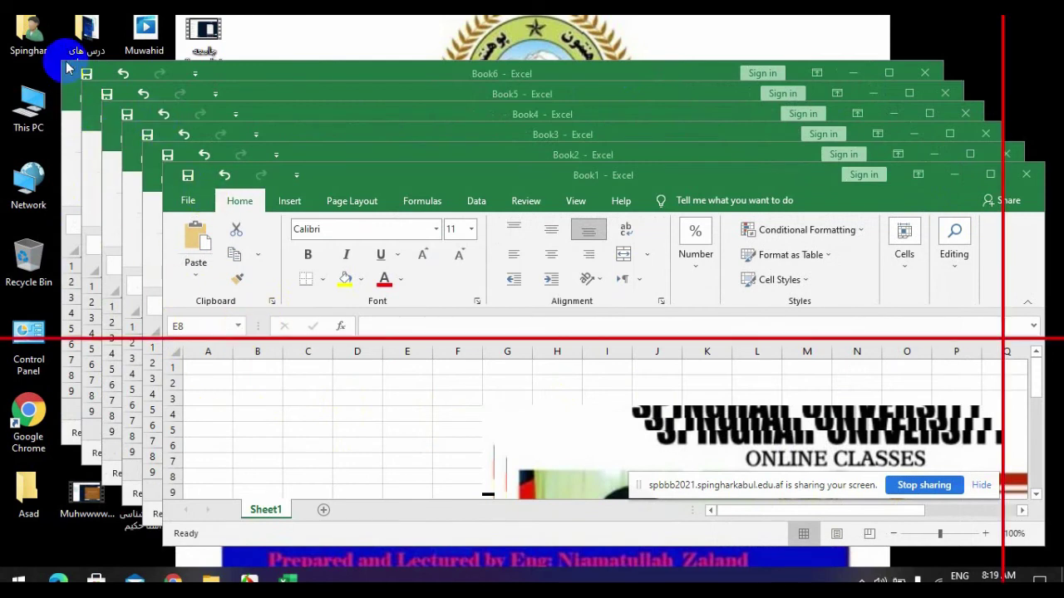
{"action": "right_click", "coordinate": [438, 581]}
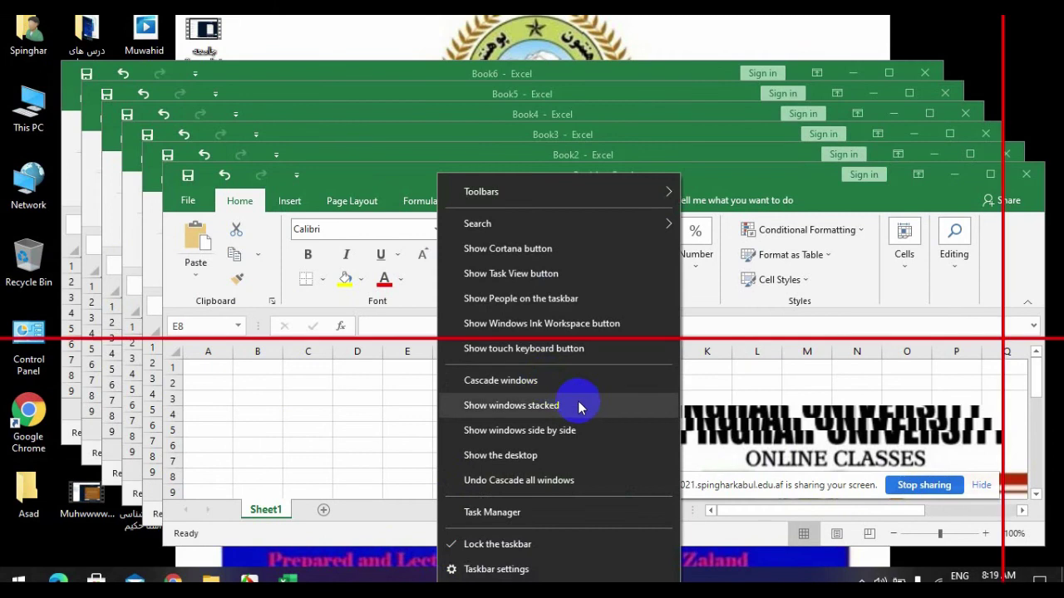
{"action": "left_click", "coordinate": [579, 408]}
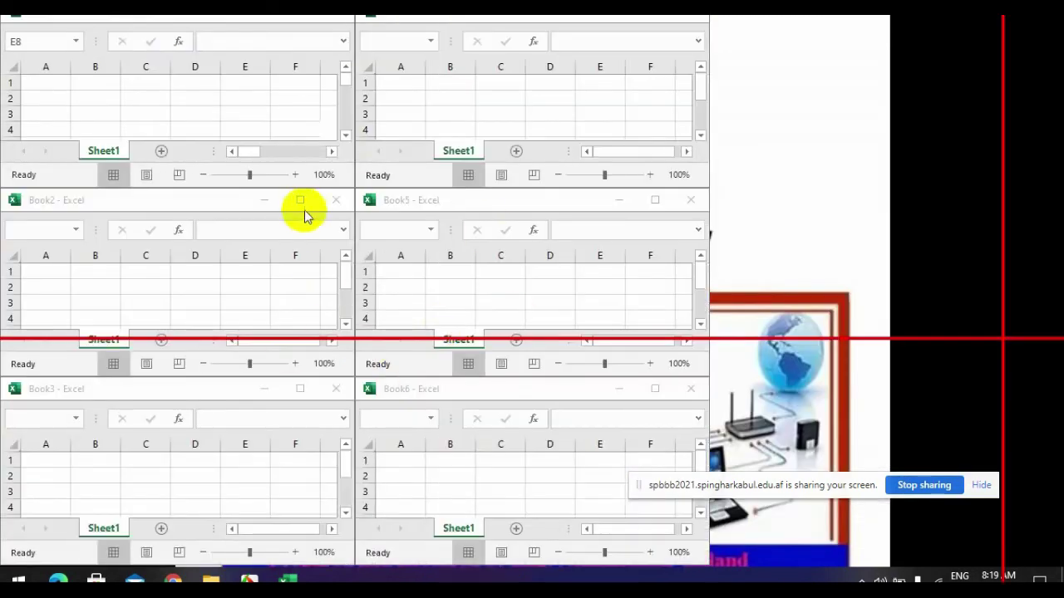
Activate the stacked Book4, Book2 and Book3 windows one after another, selecting cell C3 in Book4
{"action": "left_click", "coordinate": [433, 17]}
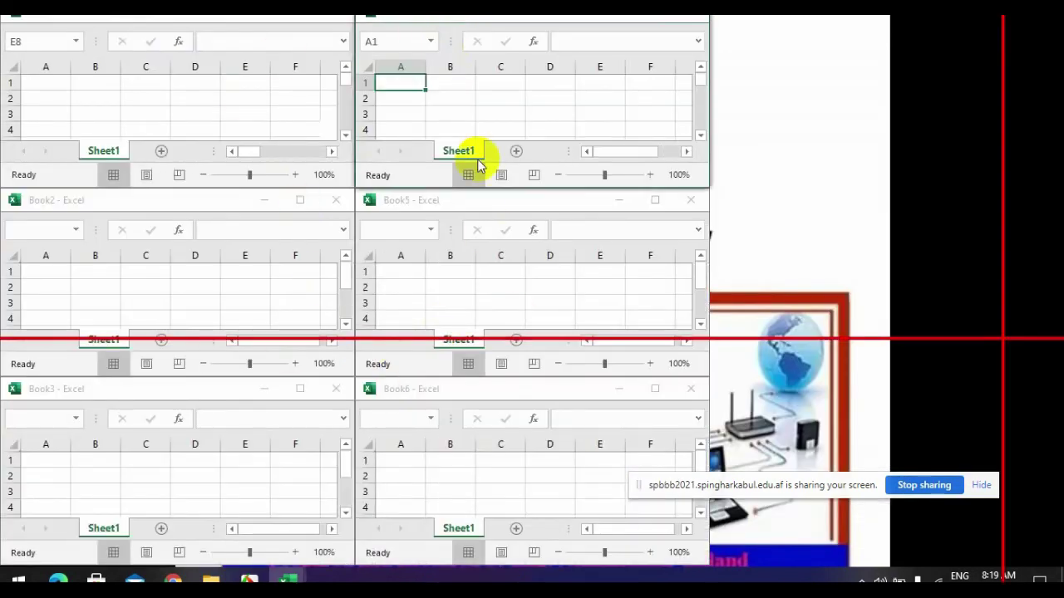
{"action": "left_click", "coordinate": [479, 112]}
{"action": "left_click", "coordinate": [230, 299]}
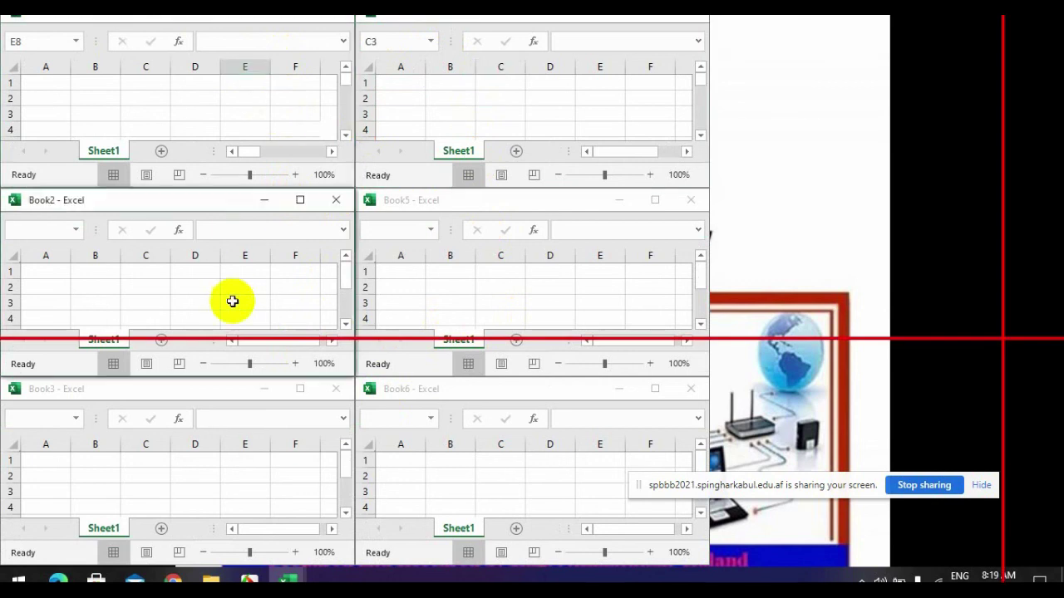
{"action": "left_click", "coordinate": [231, 484]}
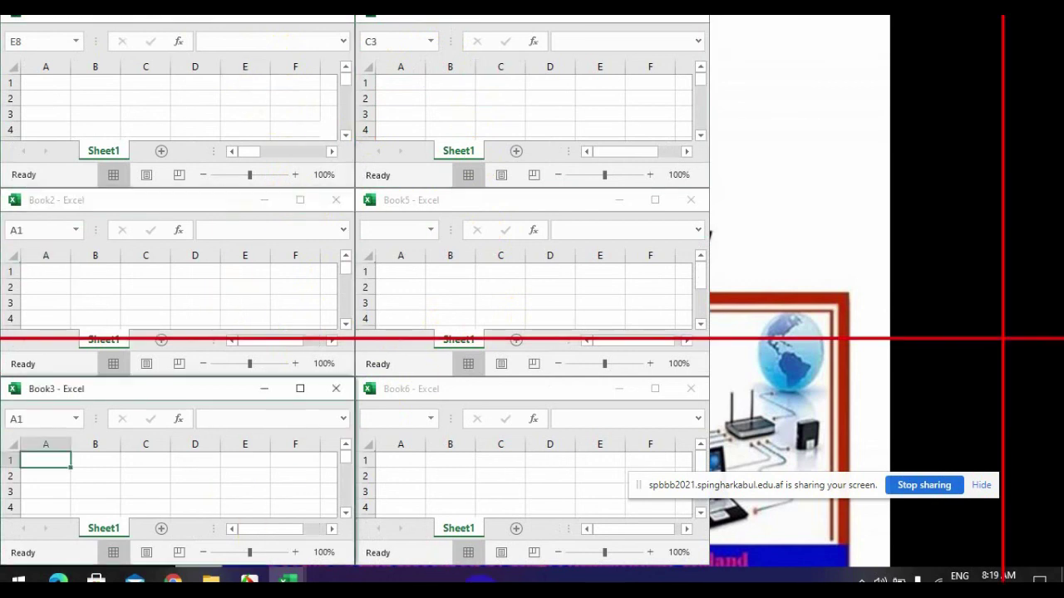
Arrange the workbook windows side by side and move the Book4 window over the lower part of Book5 and Book6
{"action": "right_click", "coordinate": [490, 584]}
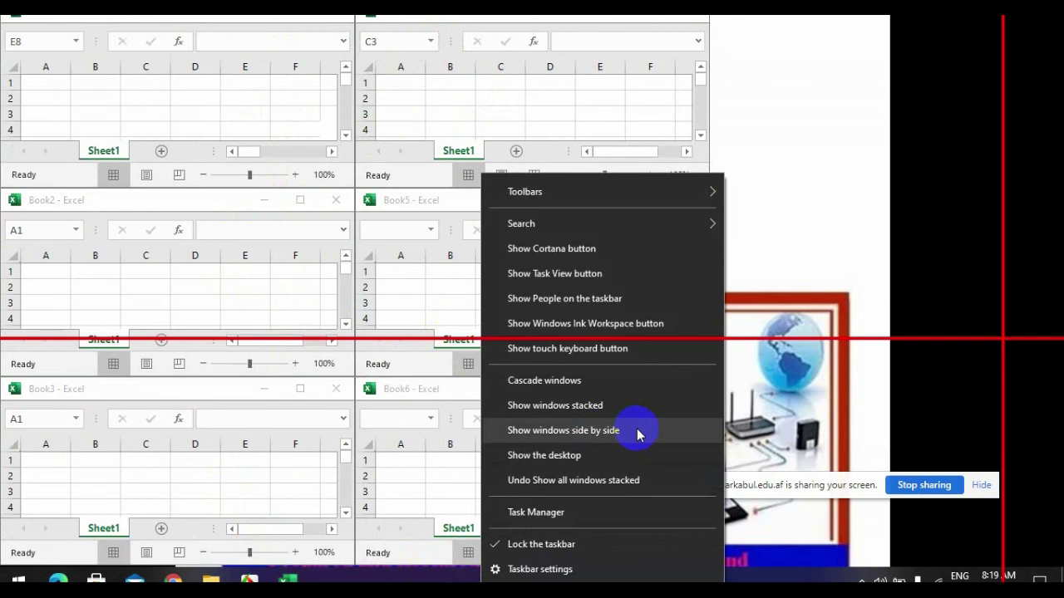
{"action": "left_click", "coordinate": [637, 432]}
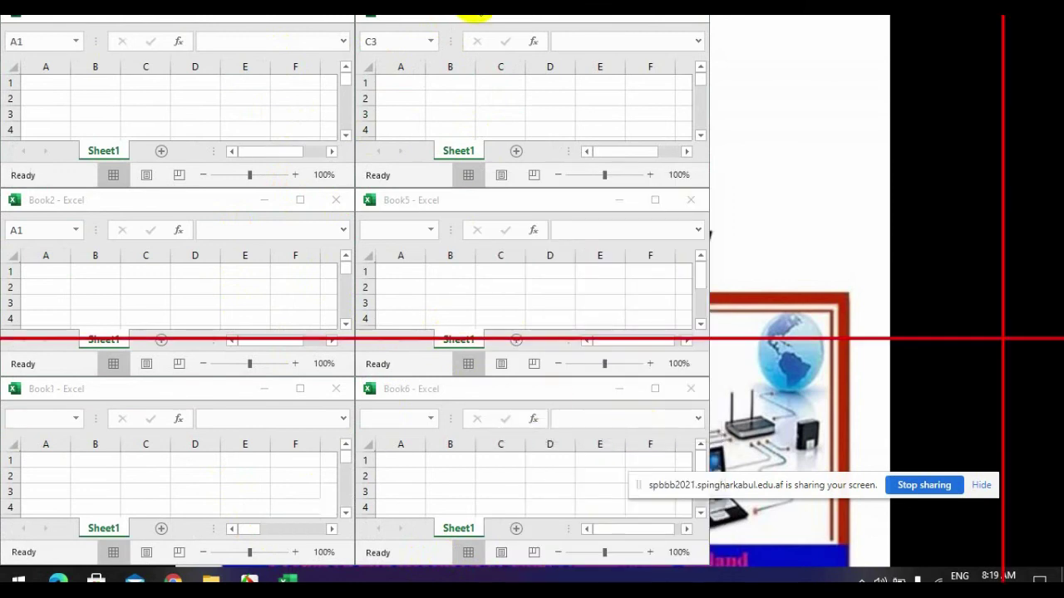
{"action": "left_click_drag", "start_coordinate": [481, 15], "coordinate": [617, 341]}
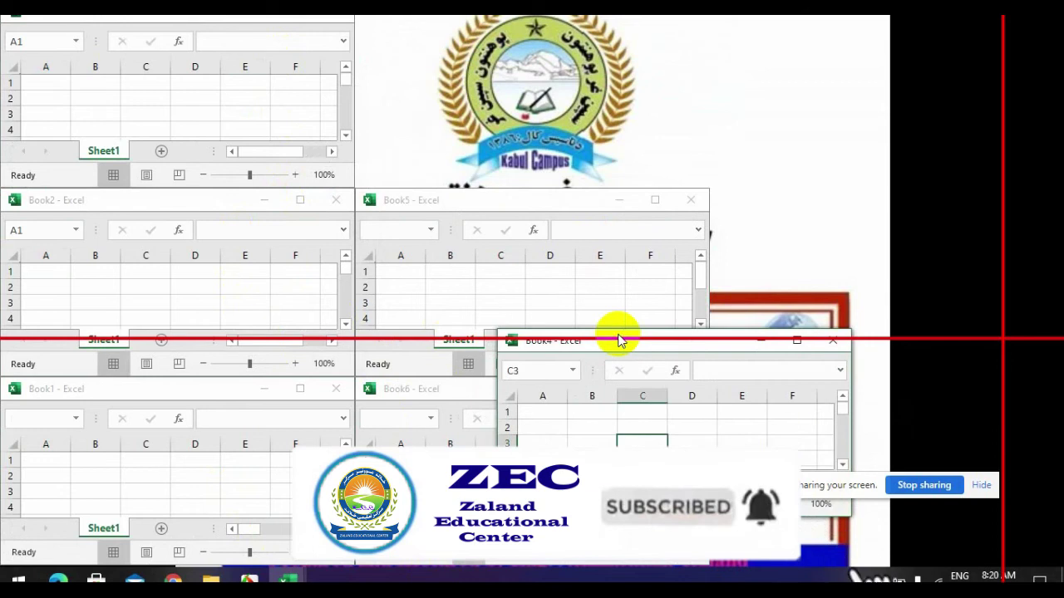
Show the desktop through the taskbar options, and bring all the open windows back
{"action": "right_click", "coordinate": [453, 576]}
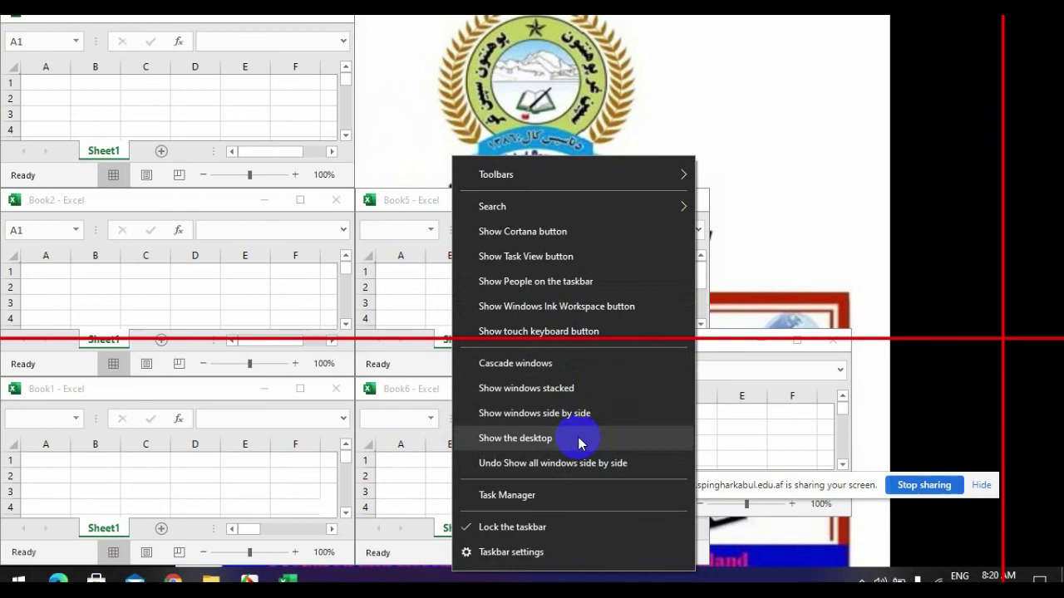
{"action": "left_click", "coordinate": [579, 440]}
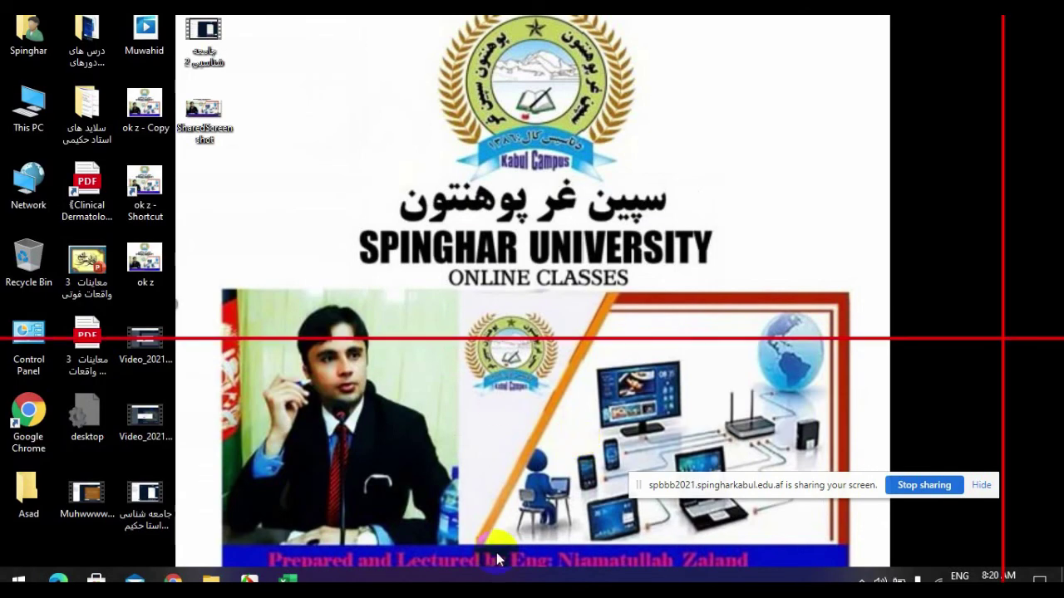
{"action": "right_click", "coordinate": [497, 581]}
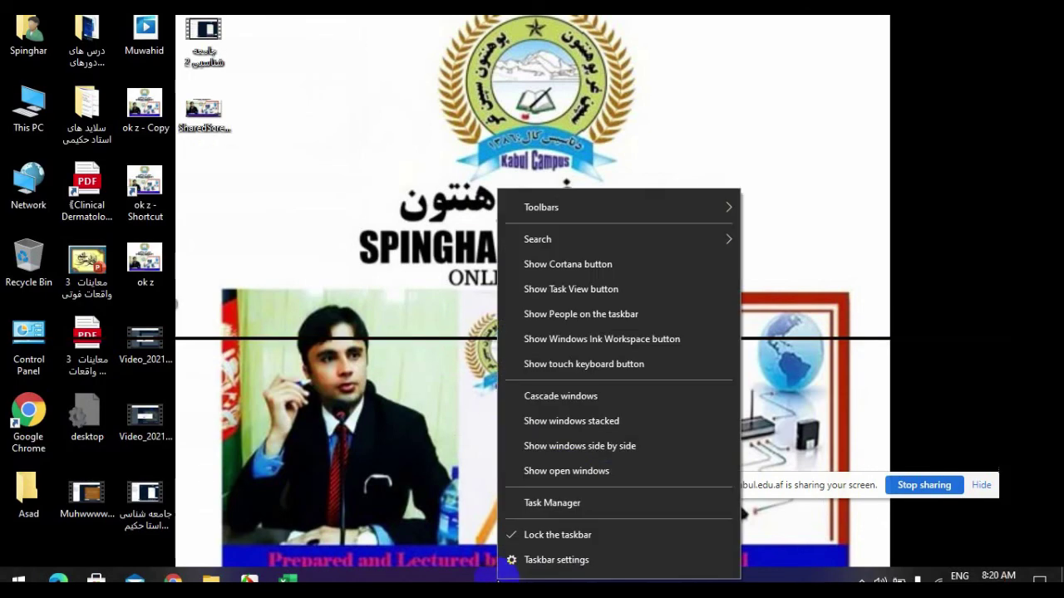
{"action": "left_click", "coordinate": [579, 471]}
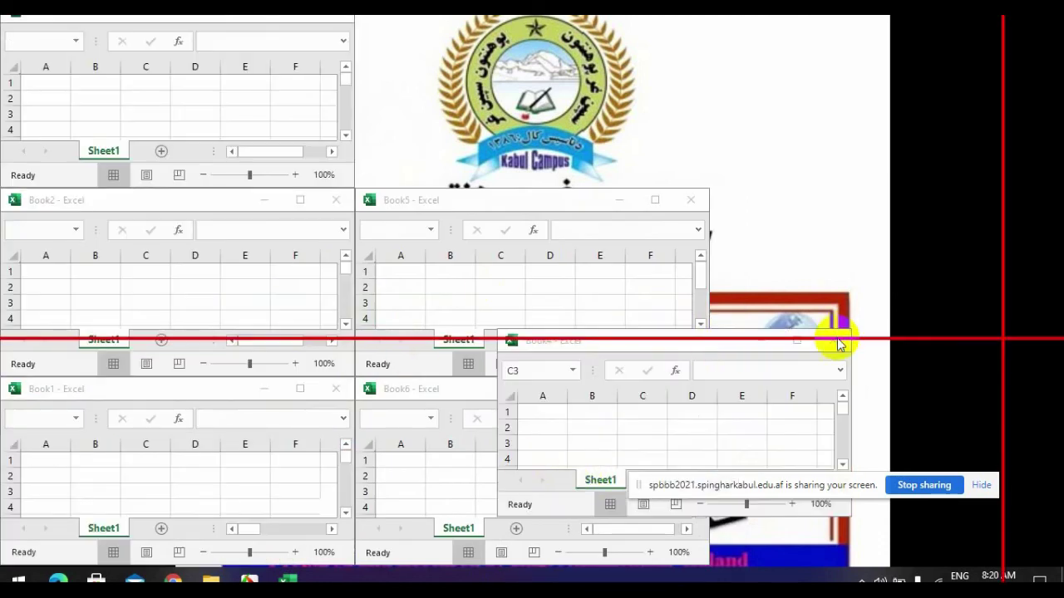
Close all six workbooks, discarding the changes to Book1
{"action": "left_click", "coordinate": [833, 343]}
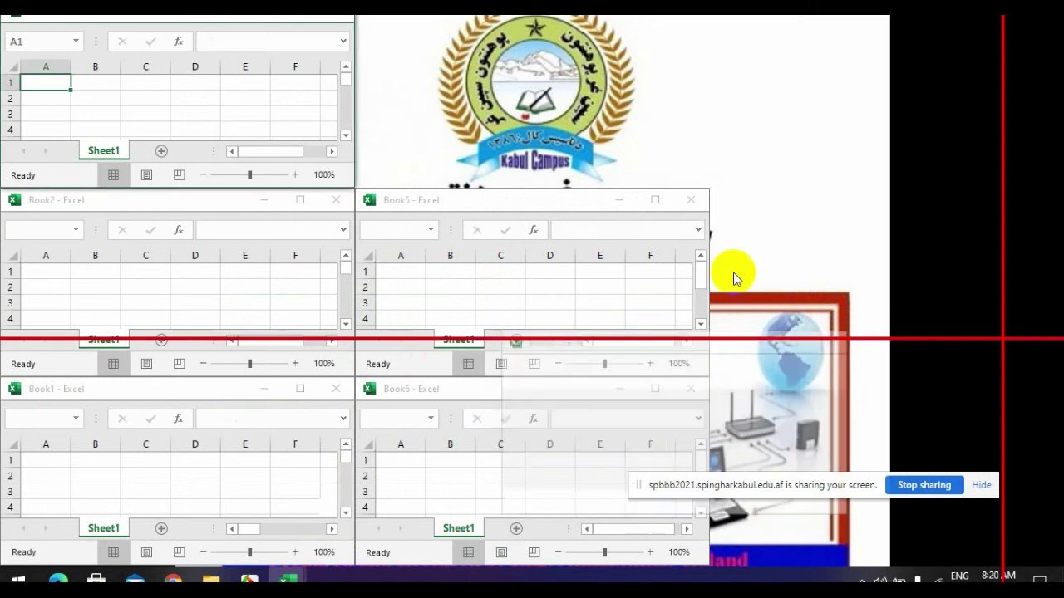
{"action": "left_click", "coordinate": [690, 200]}
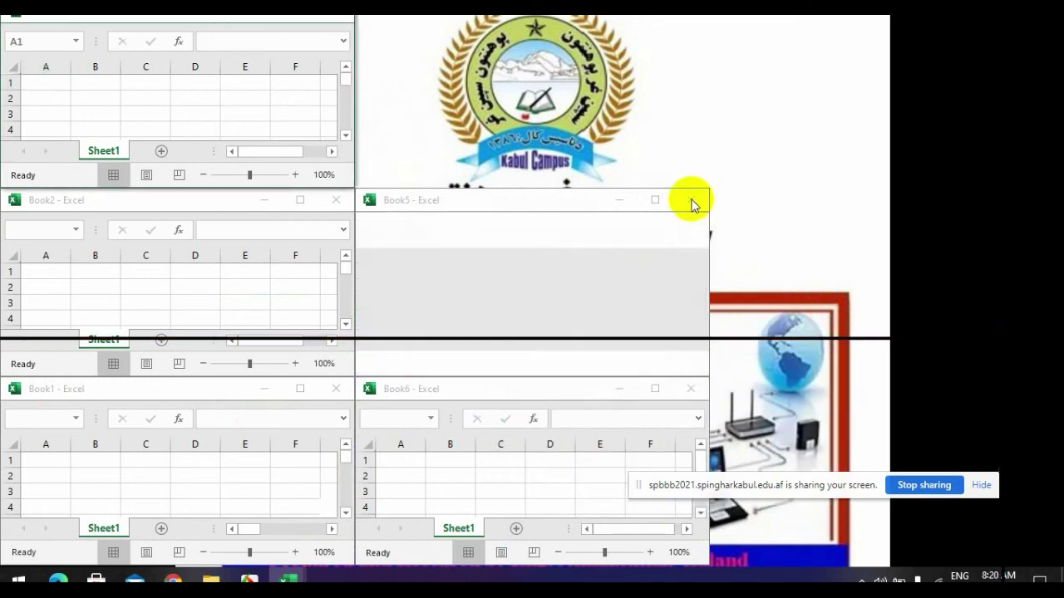
{"action": "left_click", "coordinate": [690, 389]}
{"action": "left_click", "coordinate": [341, 25]}
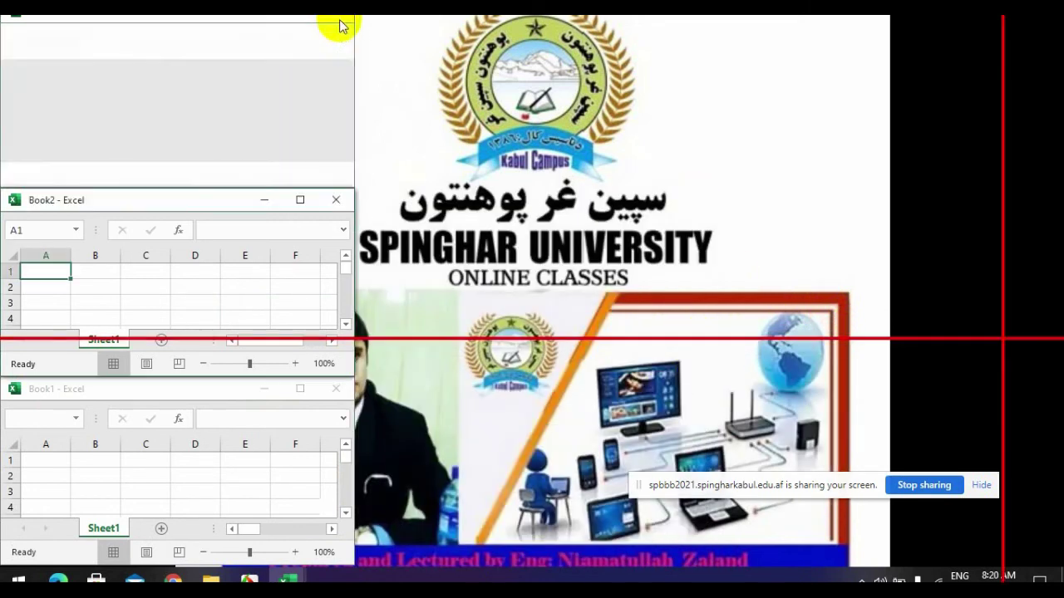
{"action": "left_click", "coordinate": [336, 200]}
{"action": "left_click", "coordinate": [336, 389]}
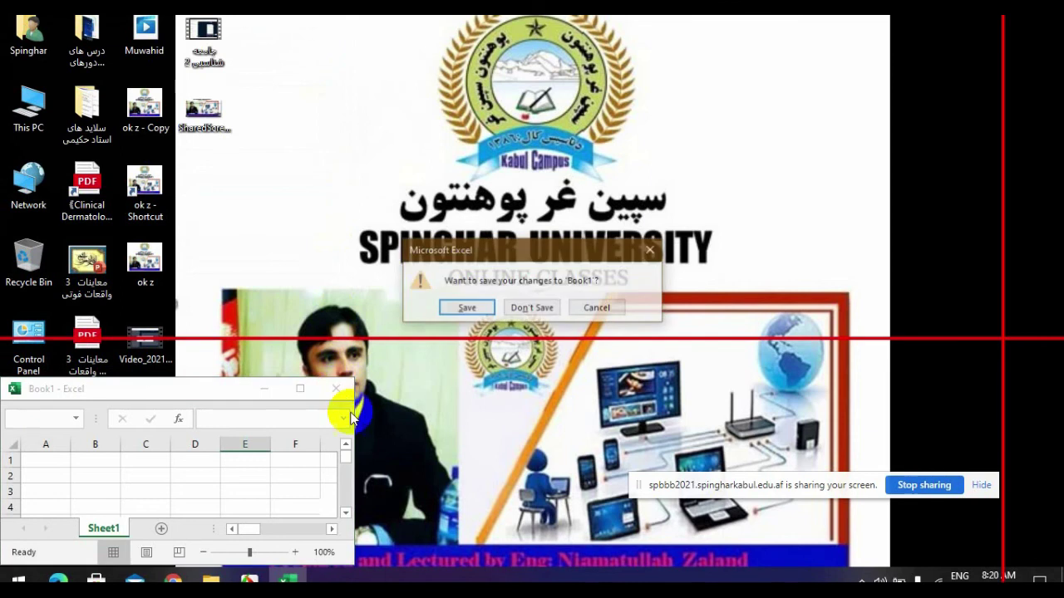
{"action": "left_click", "coordinate": [536, 309]}
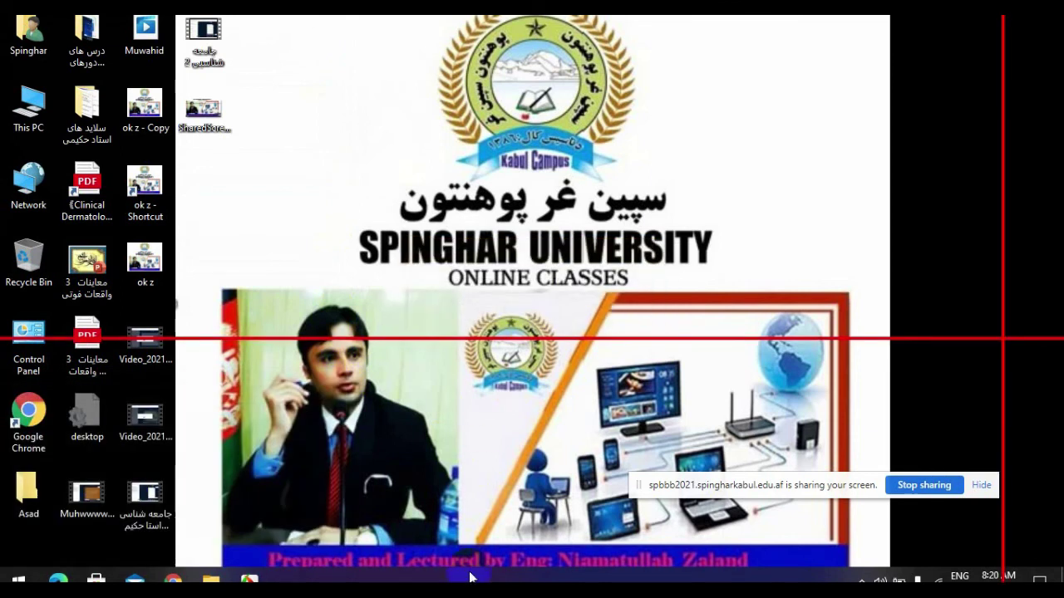
Open Task Manager from the taskbar options, move its window toward the middle of the desktop and enlarge it to show the power usage columns
{"action": "right_click", "coordinate": [465, 580]}
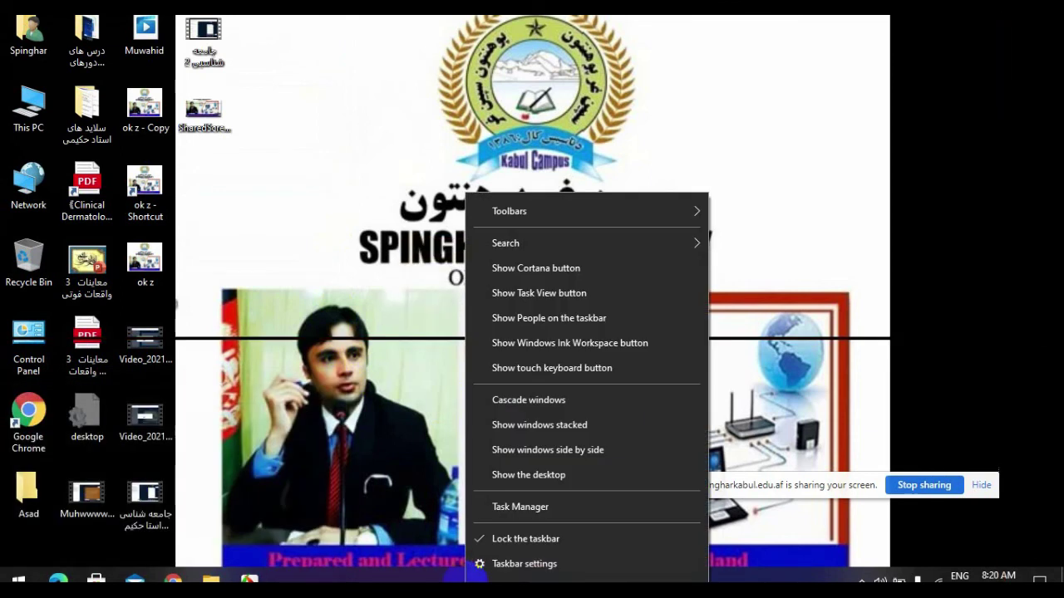
{"action": "left_click", "coordinate": [567, 514]}
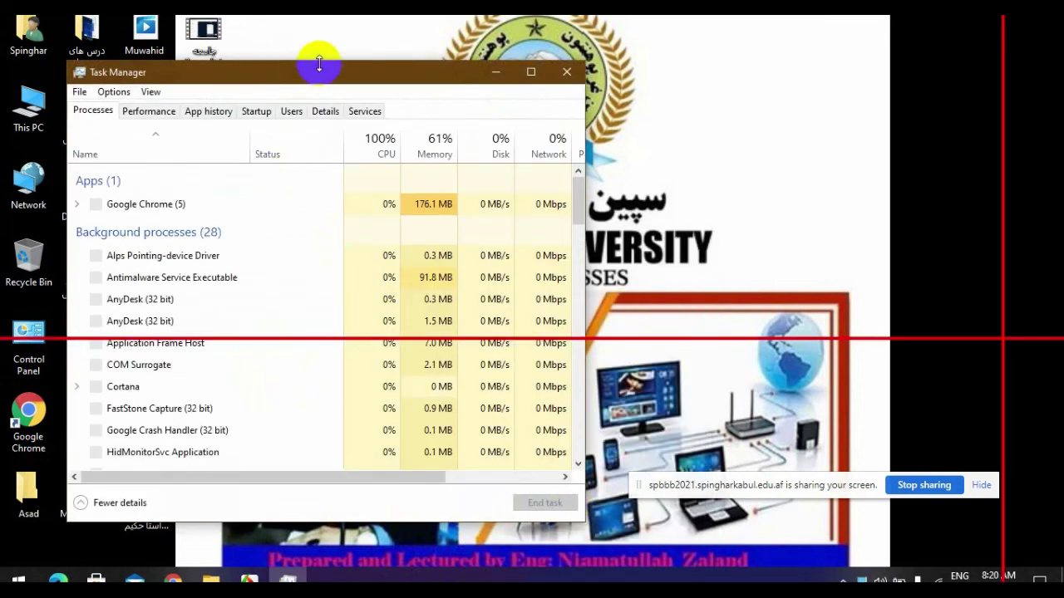
{"action": "left_click_drag", "start_coordinate": [324, 76], "coordinate": [579, 66]}
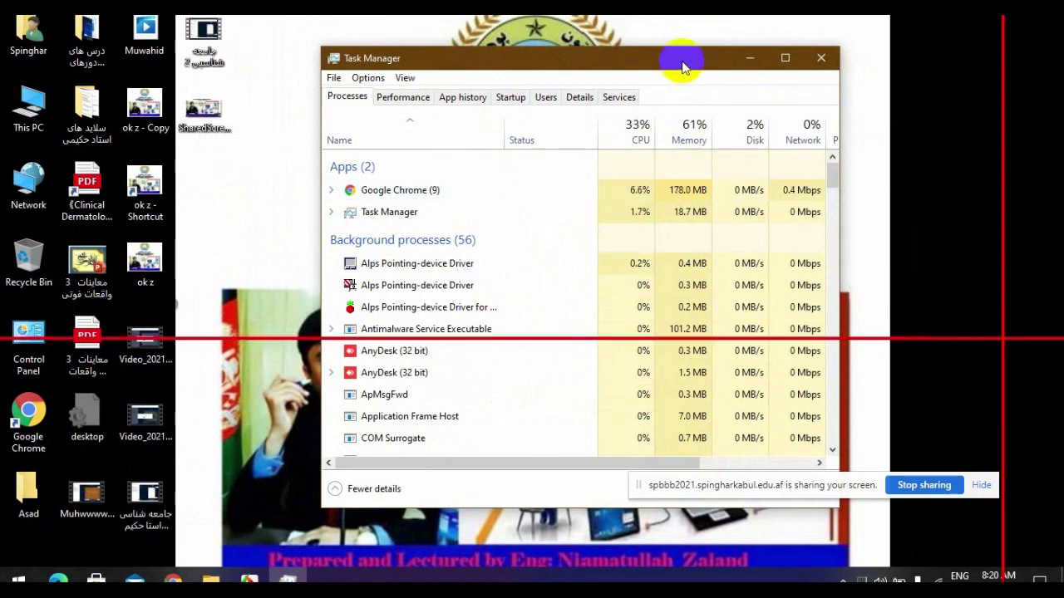
{"action": "left_click_drag", "start_coordinate": [681, 67], "coordinate": [566, 60]}
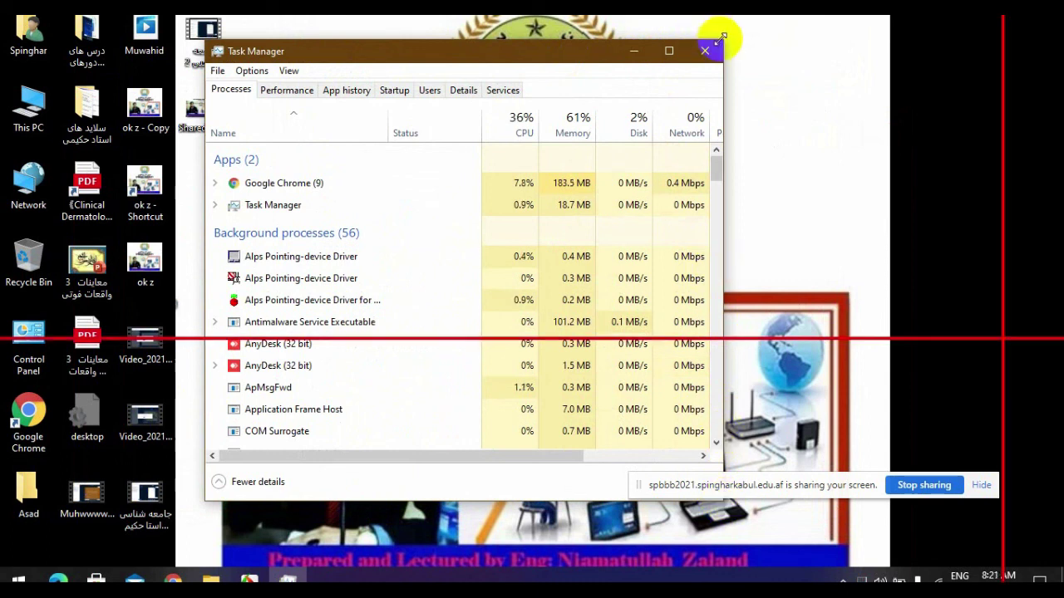
{"action": "left_click_drag", "start_coordinate": [720, 38], "coordinate": [1003, 13]}
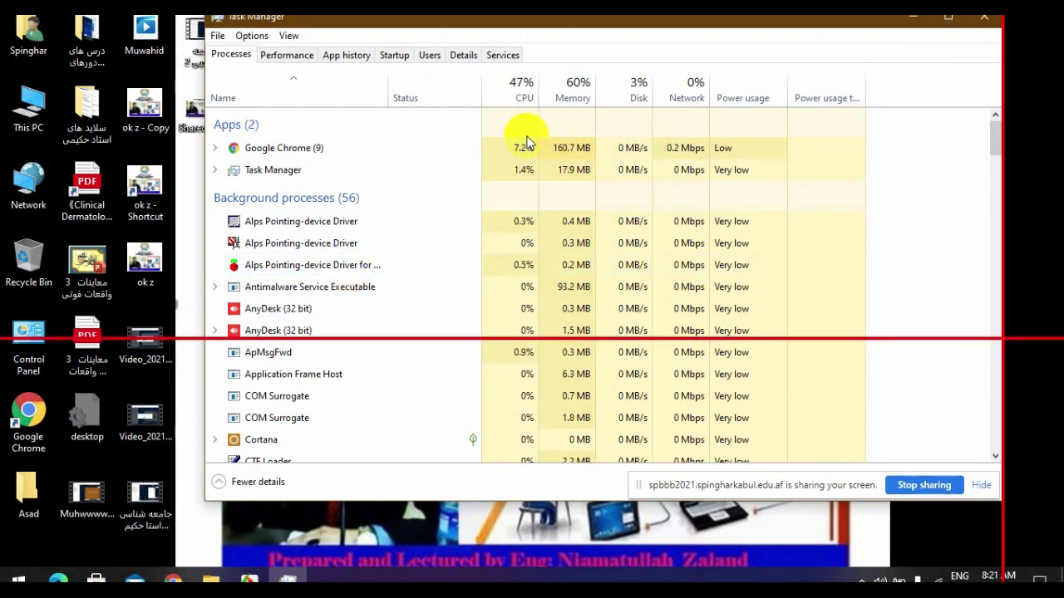
View the performance graphs for CPU, Memory, Disk 0 (C: E:) and Wi-Fi one after another
{"action": "left_click", "coordinate": [286, 55]}
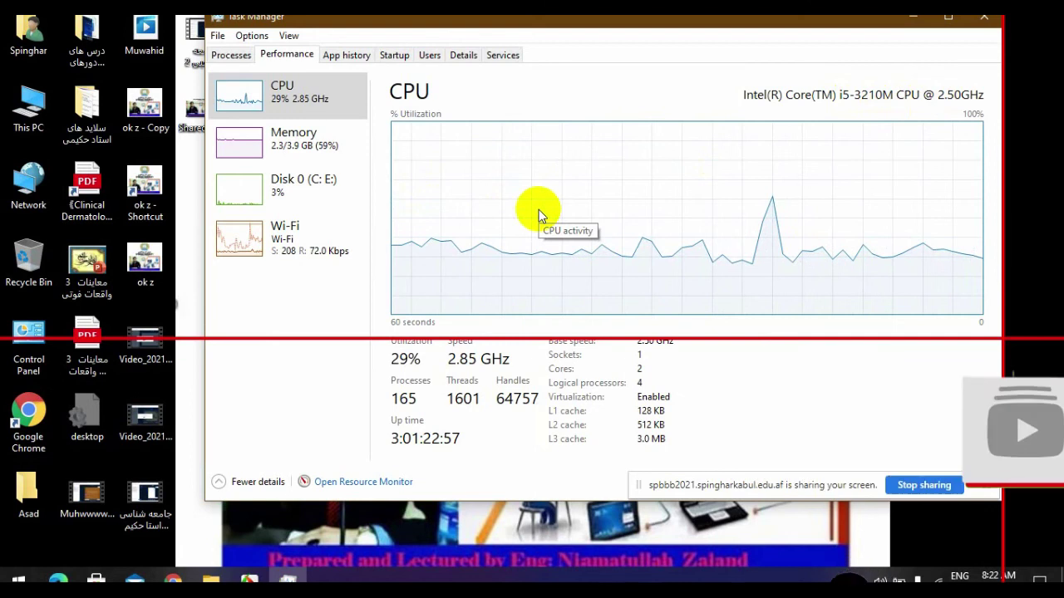
{"action": "left_click", "coordinate": [307, 155]}
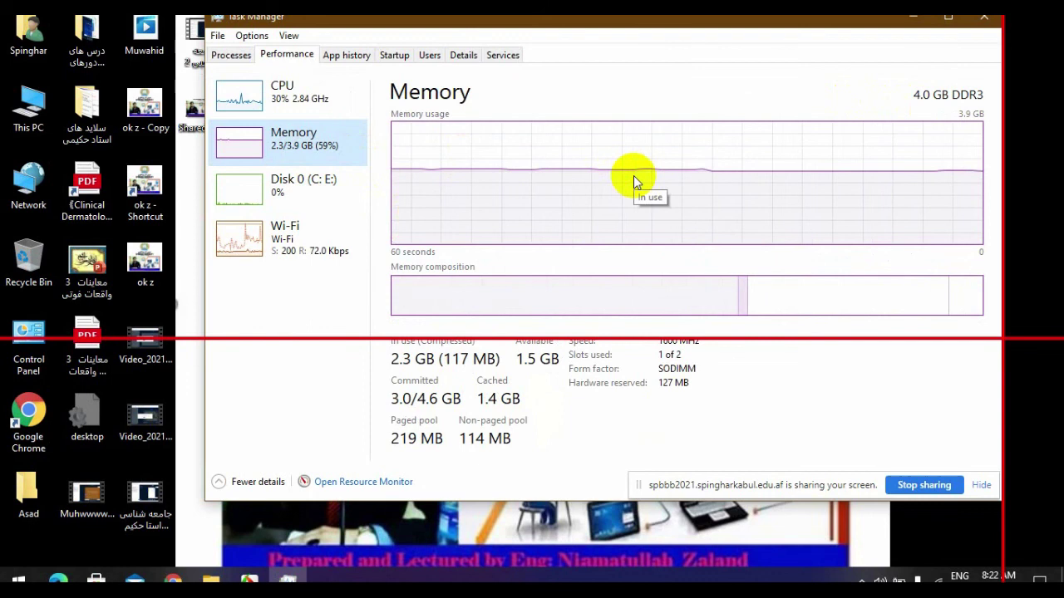
{"action": "left_click", "coordinate": [352, 193]}
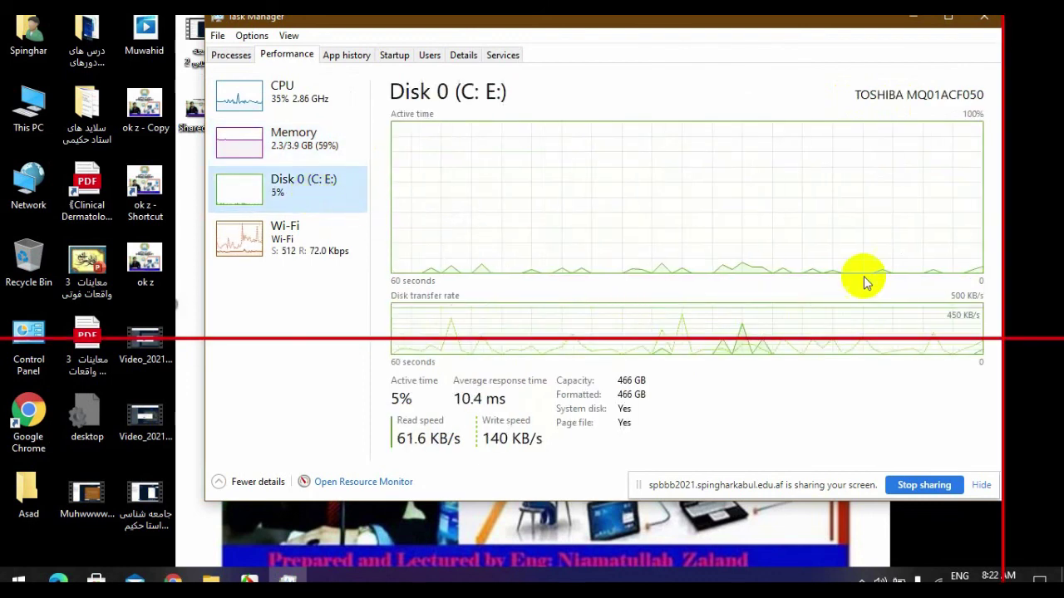
{"action": "left_click", "coordinate": [289, 238]}
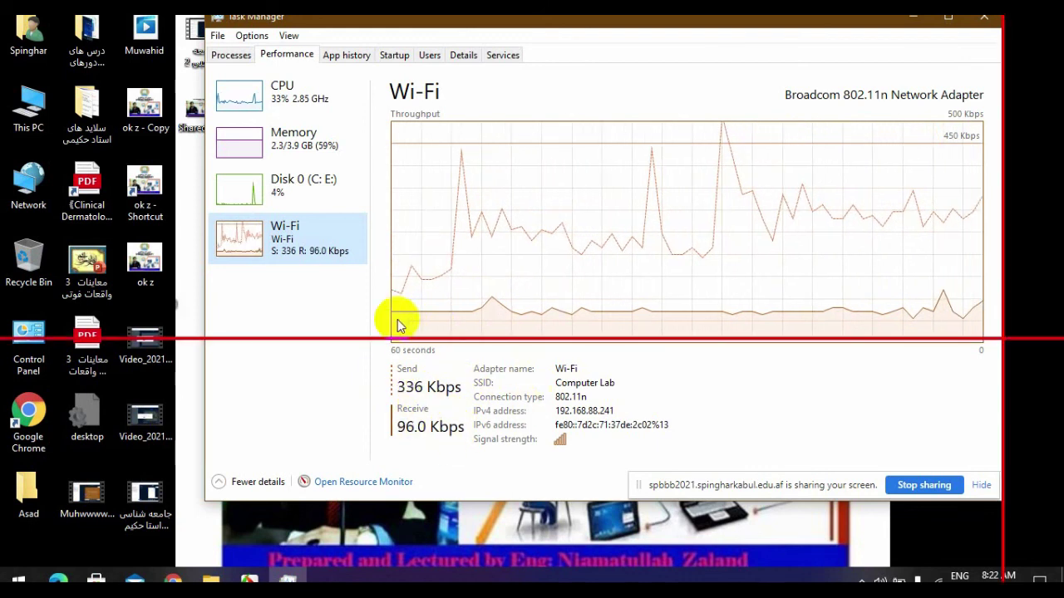
View the app history and the startup apps, selecting the Microsoft OneDrive, Windows Security notification and AnyDesk entries in turn
{"action": "left_click", "coordinate": [369, 57]}
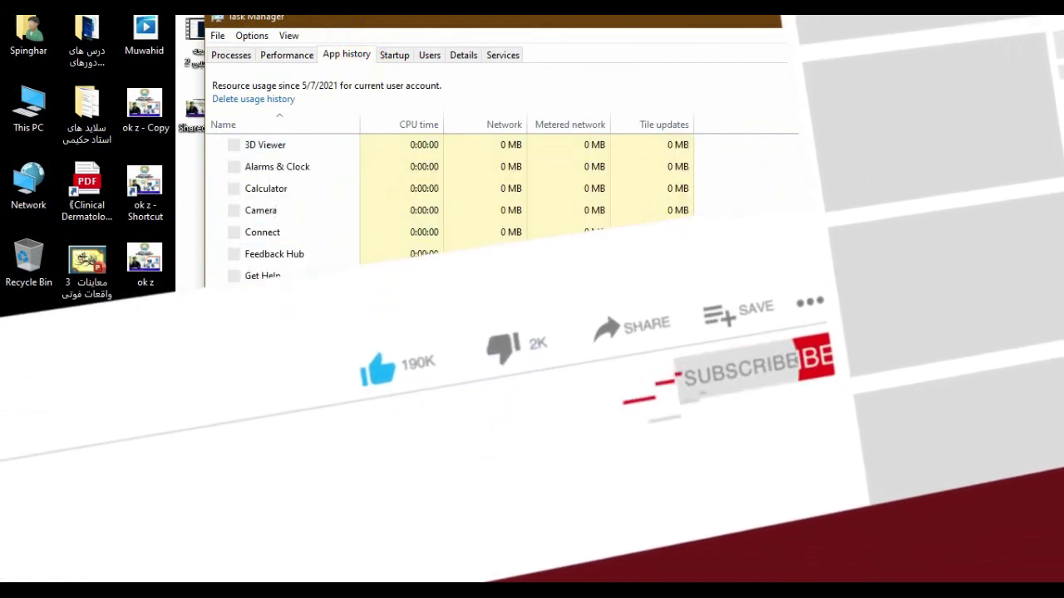
{"action": "left_click", "coordinate": [391, 56]}
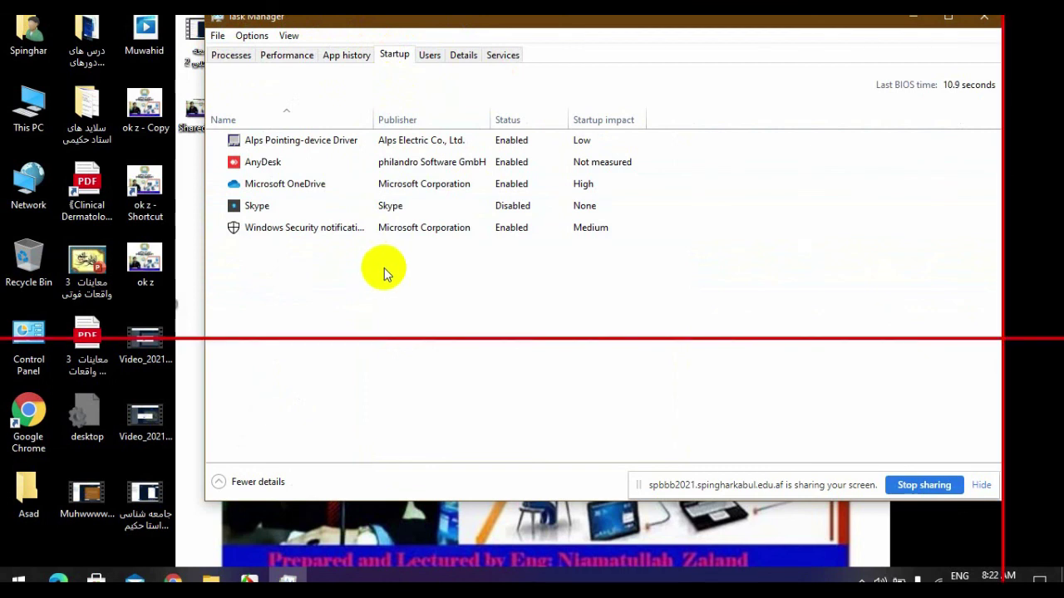
{"action": "left_click", "coordinate": [366, 184]}
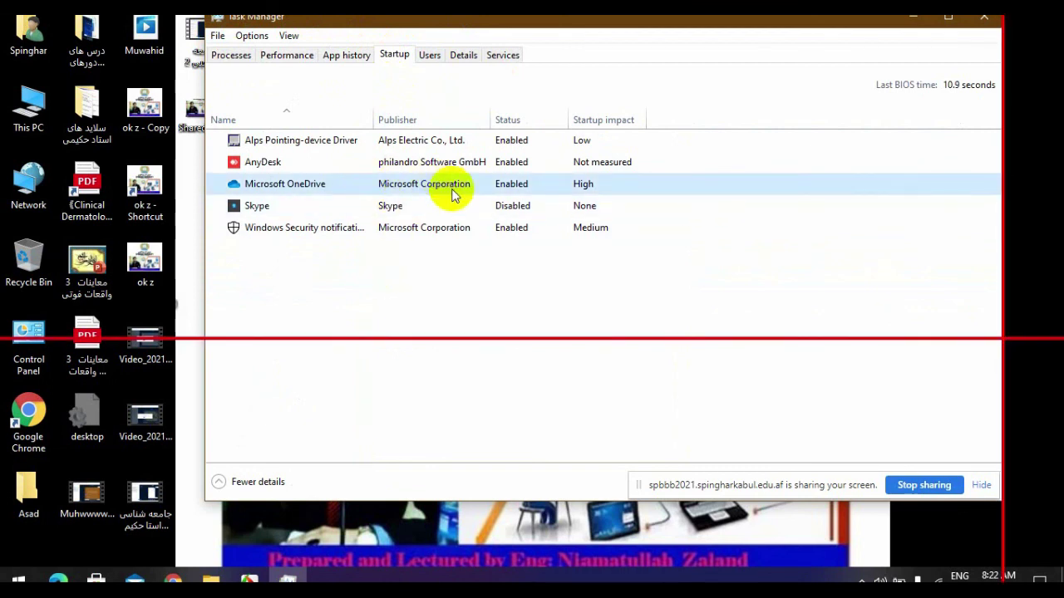
{"action": "left_click", "coordinate": [437, 232]}
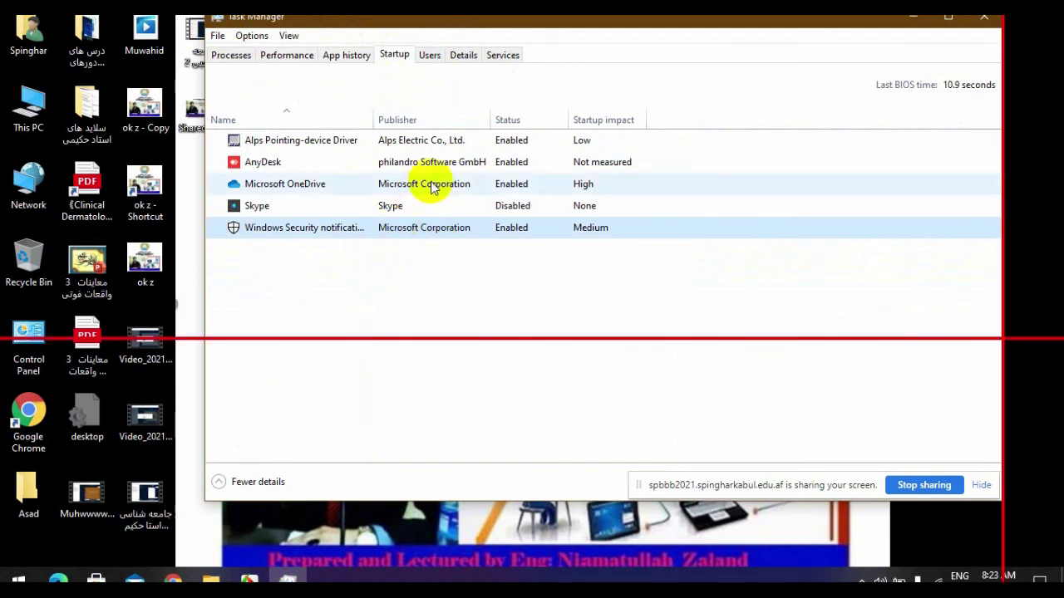
{"action": "left_click", "coordinate": [523, 164]}
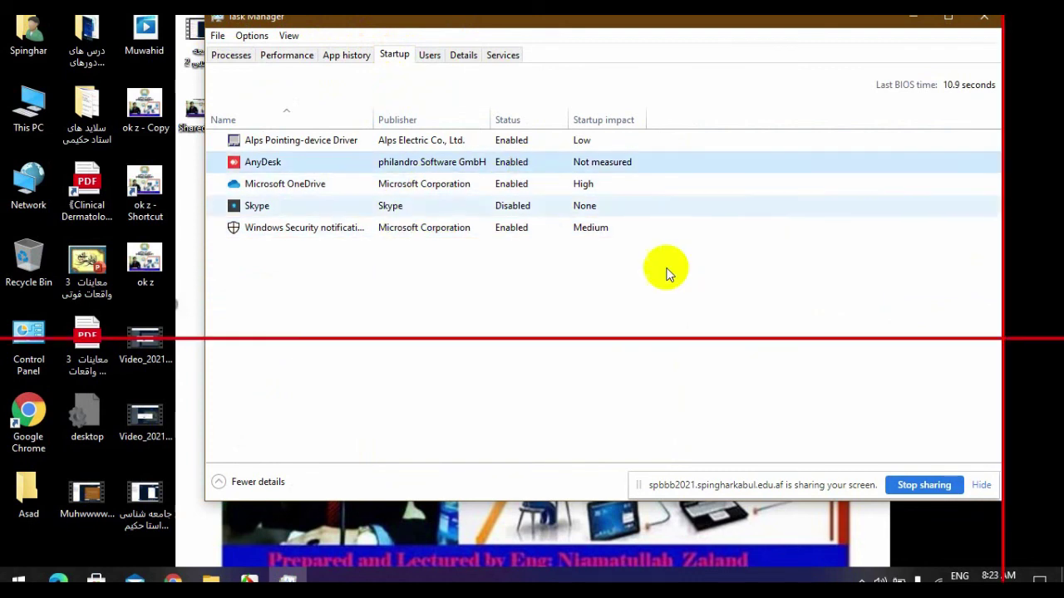
With the whole Task Manager window brought into view, enable Skype as a startup app and disable it again
{"action": "left_click_drag", "start_coordinate": [735, 23], "coordinate": [733, 61]}
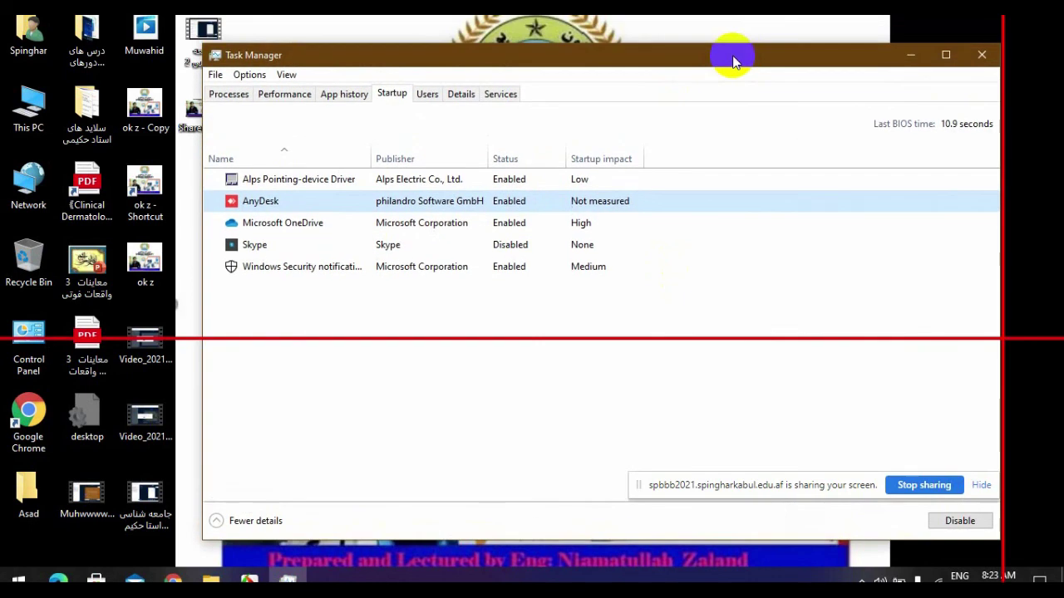
{"action": "left_click", "coordinate": [341, 246]}
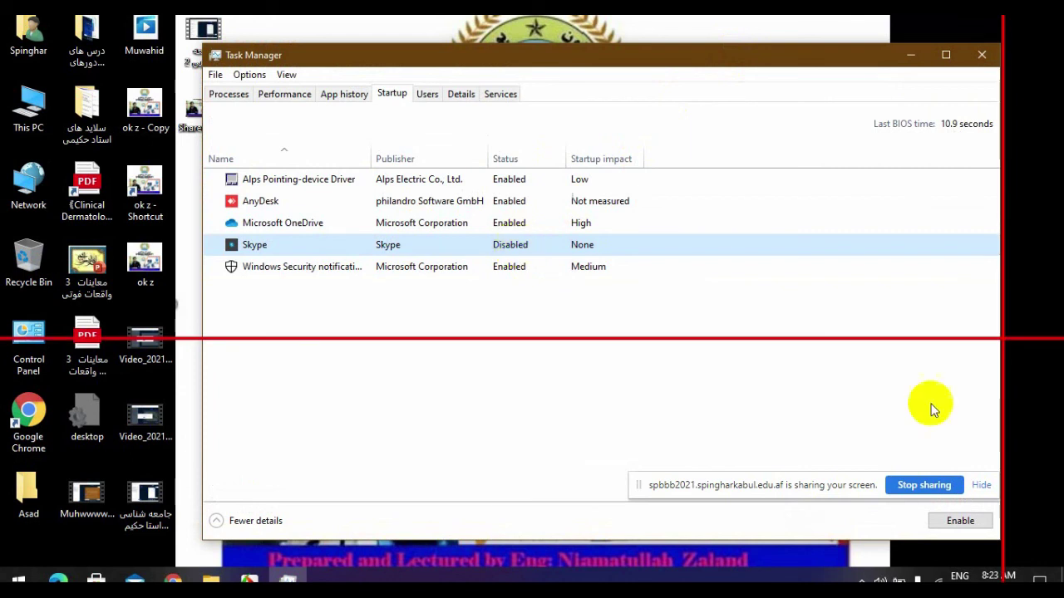
{"action": "left_click", "coordinate": [969, 524]}
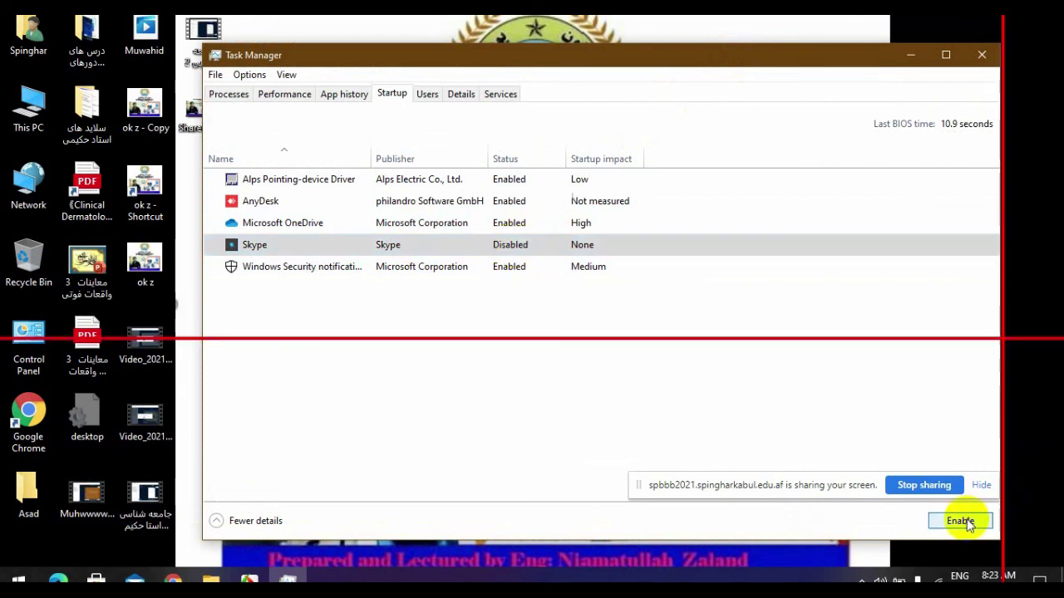
{"action": "left_click", "coordinate": [509, 246]}
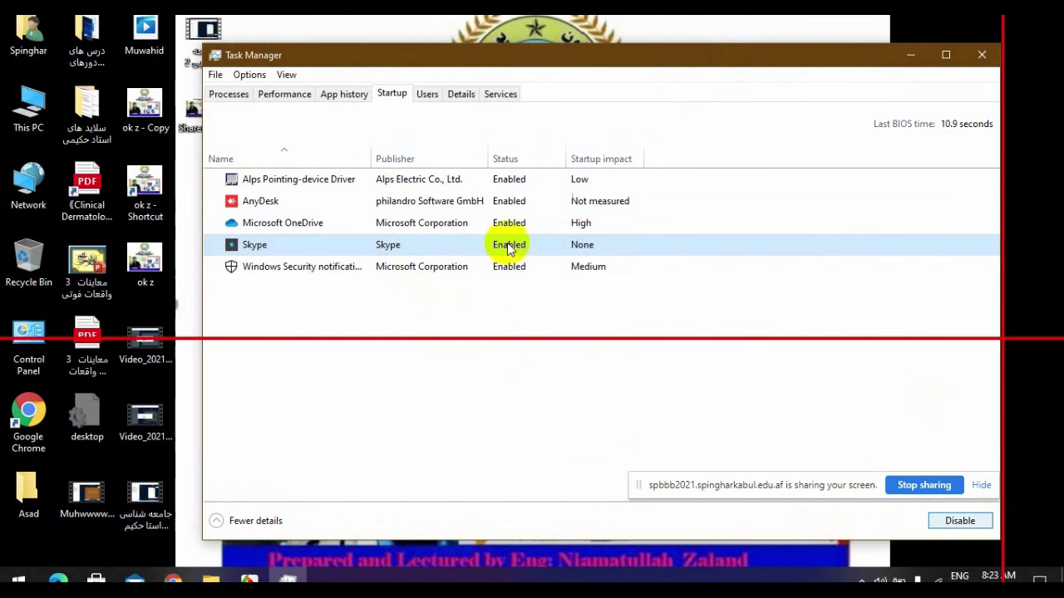
{"action": "left_click", "coordinate": [945, 522]}
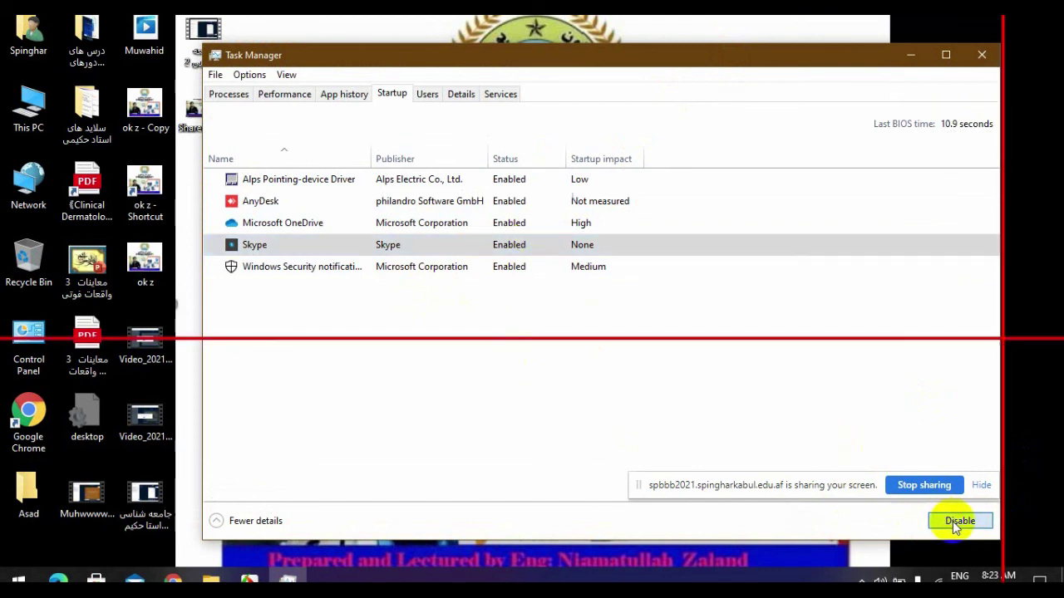
{"action": "left_click", "coordinate": [520, 242]}
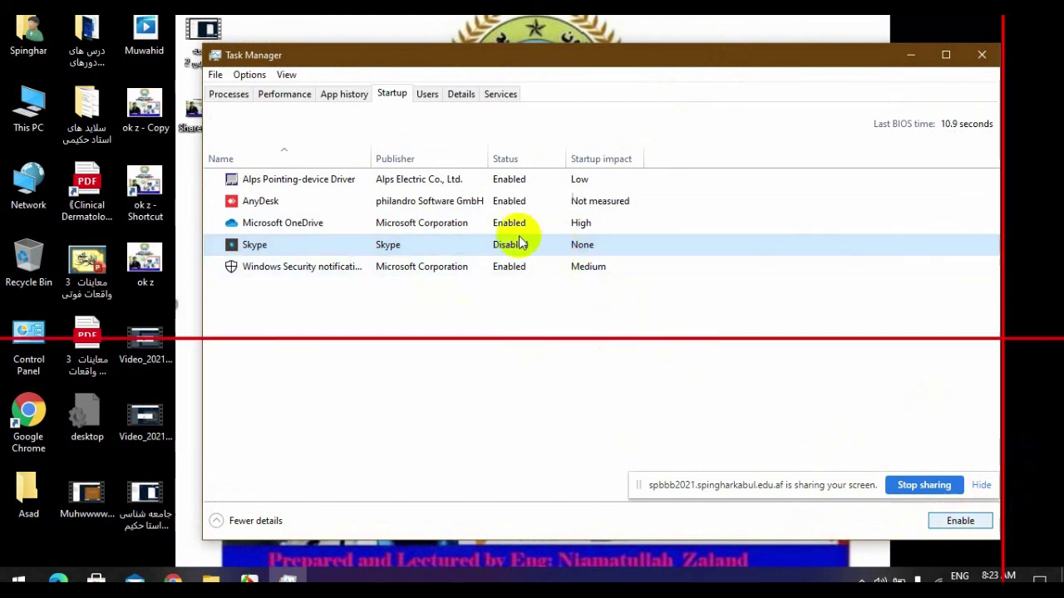
Select the Microsoft OneDrive and AnyDesk startup entries in turn, ending on Microsoft OneDrive
{"action": "left_click", "coordinate": [352, 225]}
{"action": "left_click", "coordinate": [397, 206]}
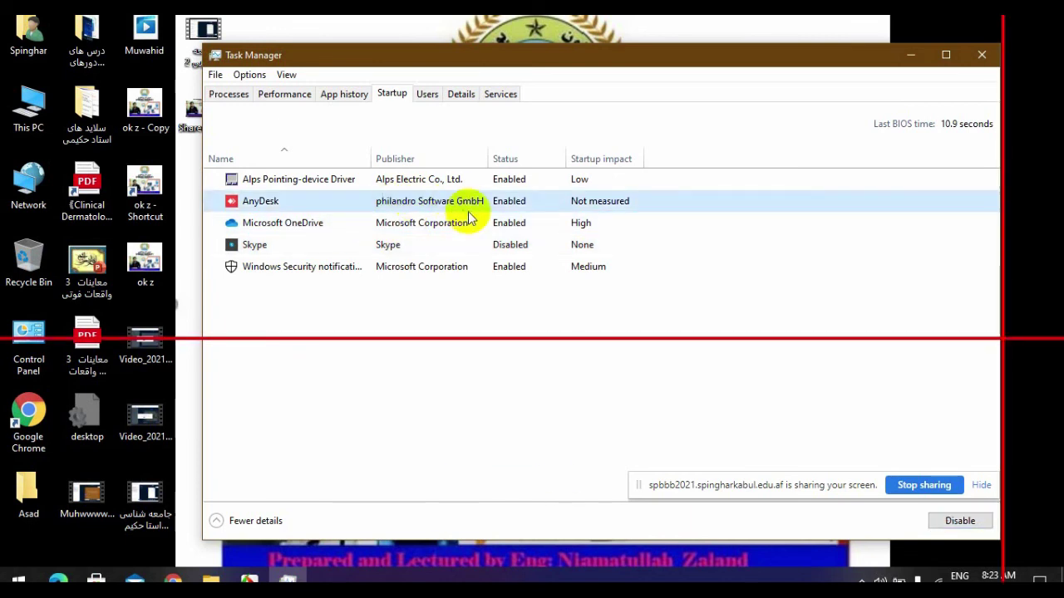
{"action": "left_click", "coordinate": [504, 225]}
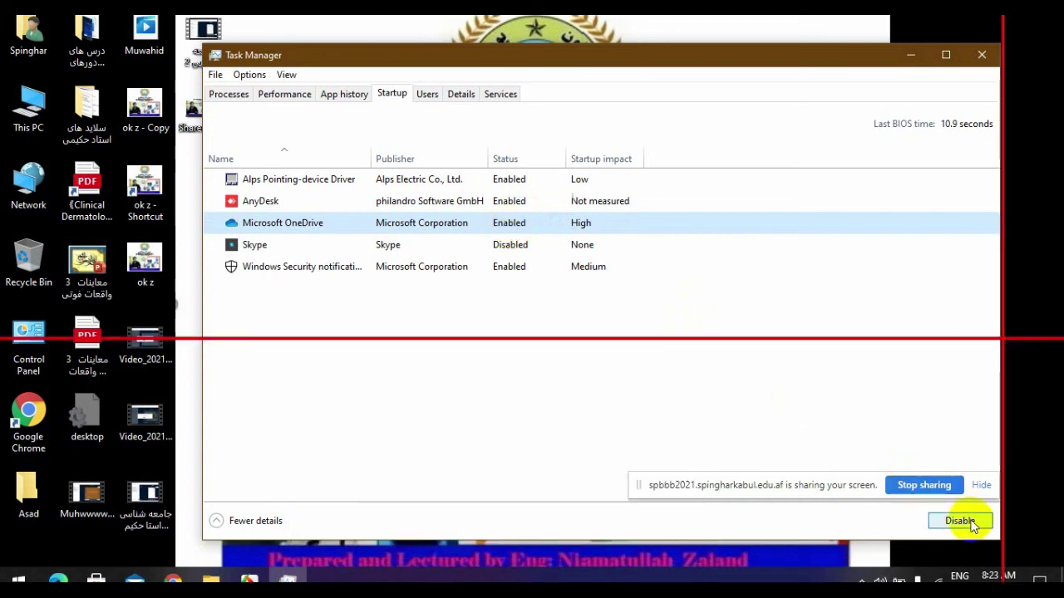
View the users, process details and services lists, selecting the user entry and ApHidMonitorService, and close Task Manager
{"action": "left_click", "coordinate": [426, 94]}
{"action": "left_click", "coordinate": [311, 157]}
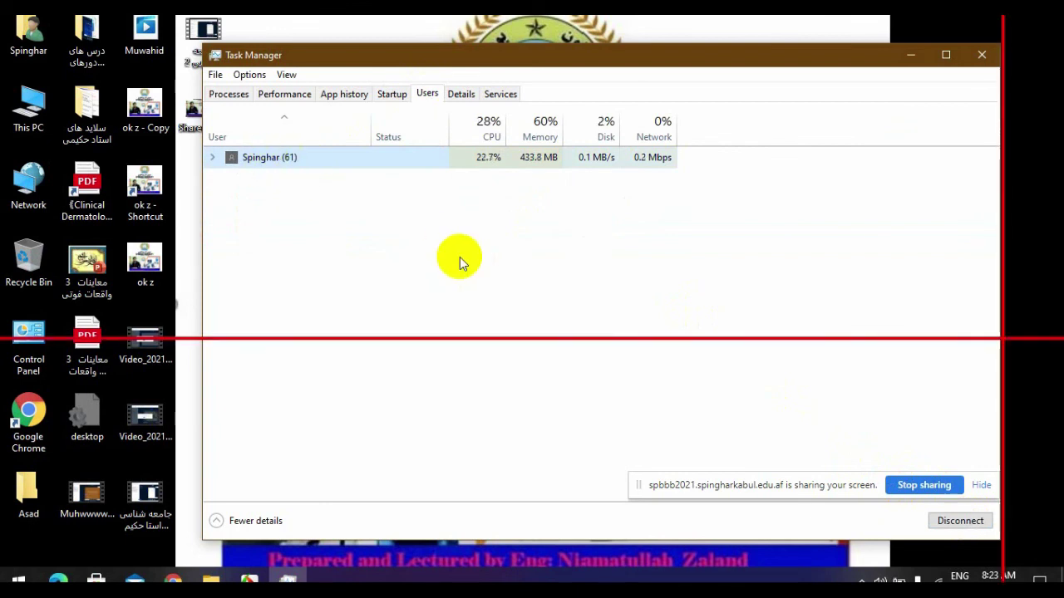
{"action": "left_click", "coordinate": [462, 95]}
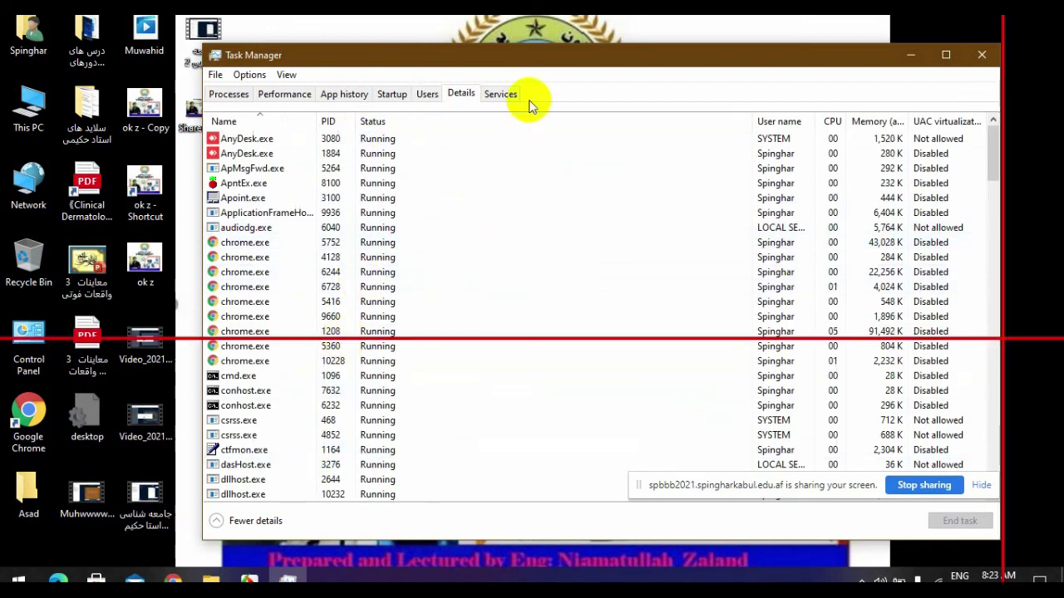
{"action": "left_click", "coordinate": [500, 94]}
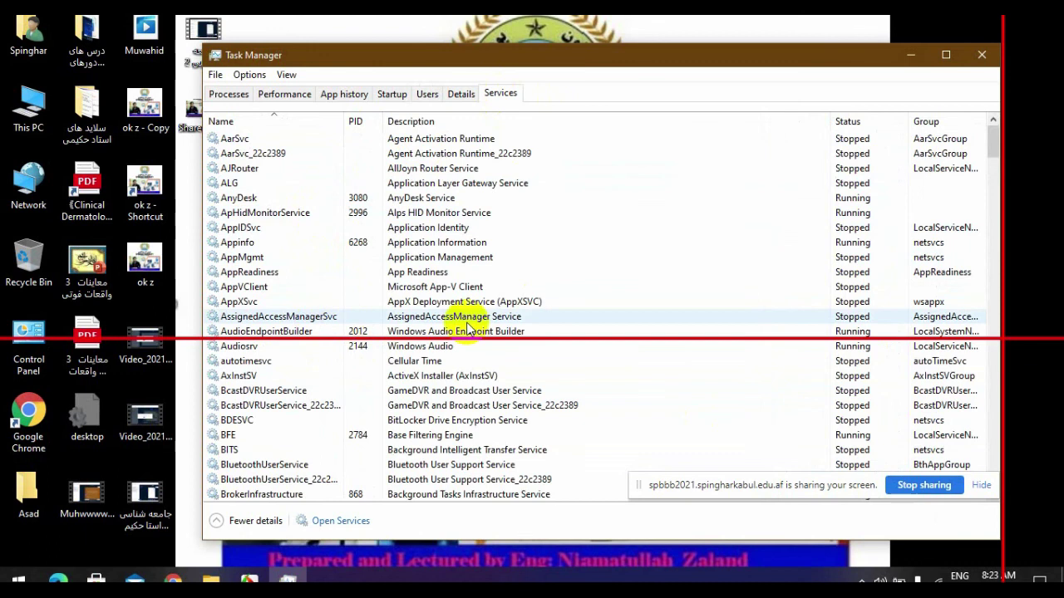
{"action": "left_click", "coordinate": [451, 212]}
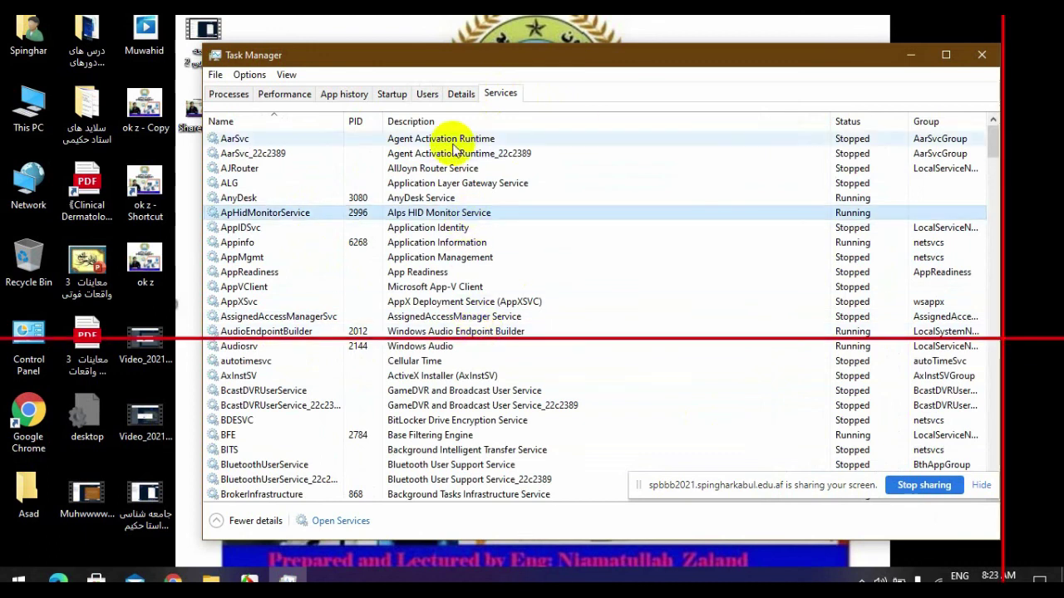
{"action": "left_click", "coordinate": [981, 55]}
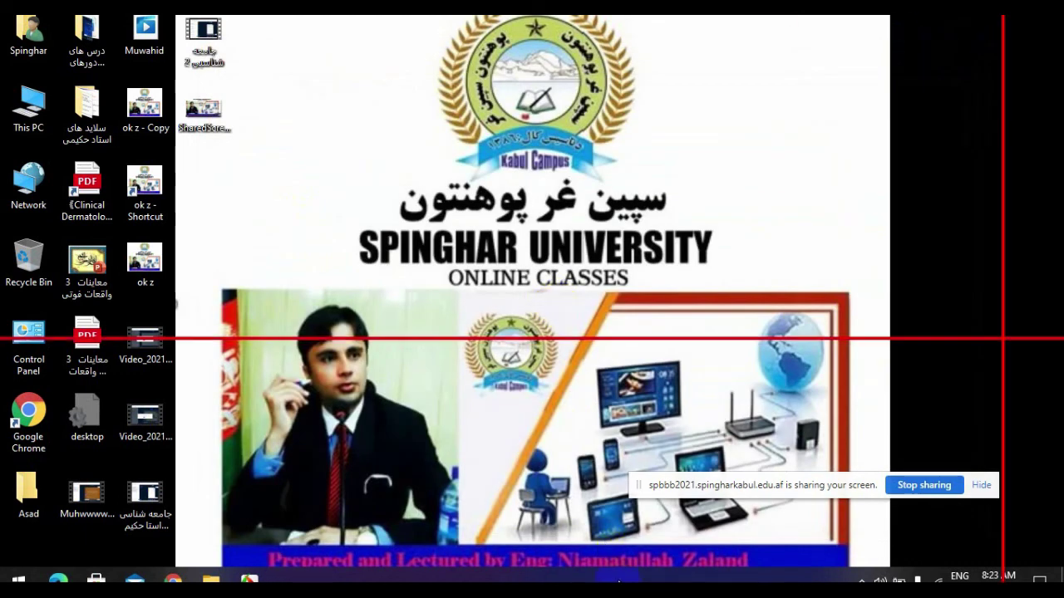
Open the taskbar settings page from the taskbar options, look over its options and close the Settings window
{"action": "right_click", "coordinate": [619, 582]}
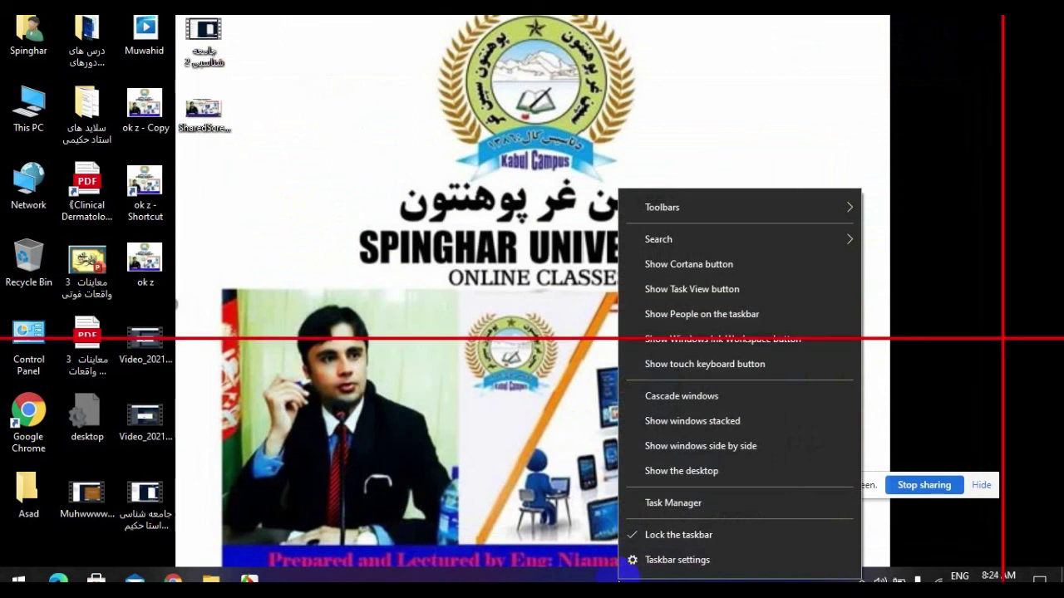
{"action": "left_click", "coordinate": [660, 563]}
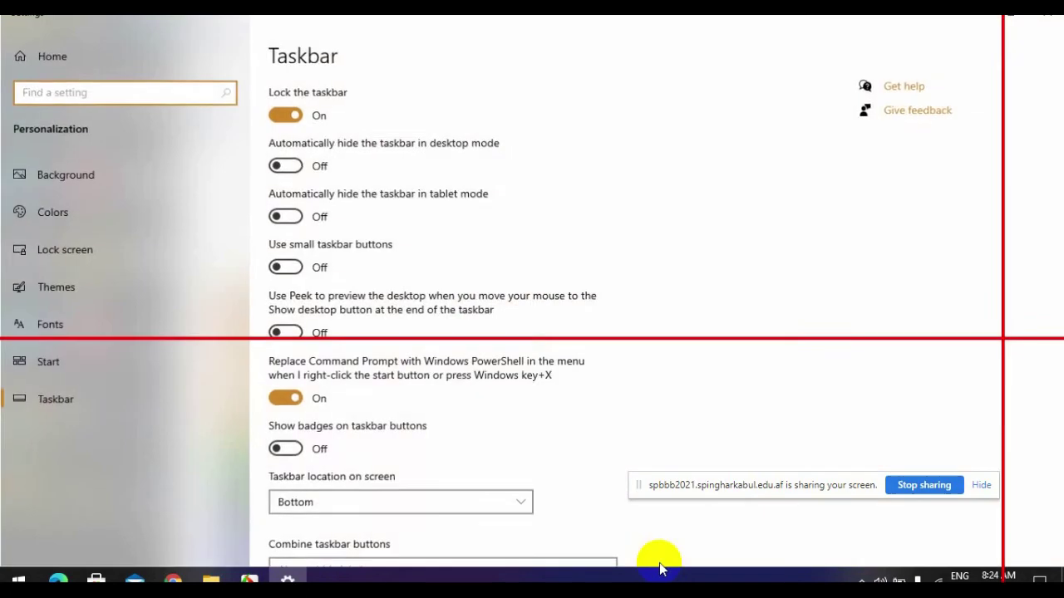
{"action": "left_click", "coordinate": [78, 396]}
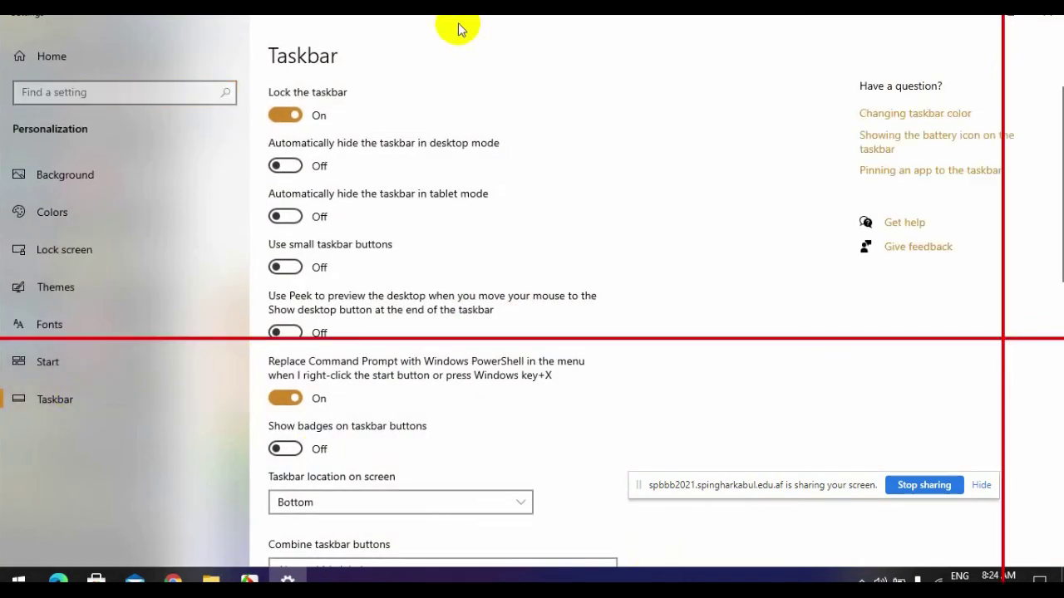
{"action": "left_click", "coordinate": [1052, 17]}
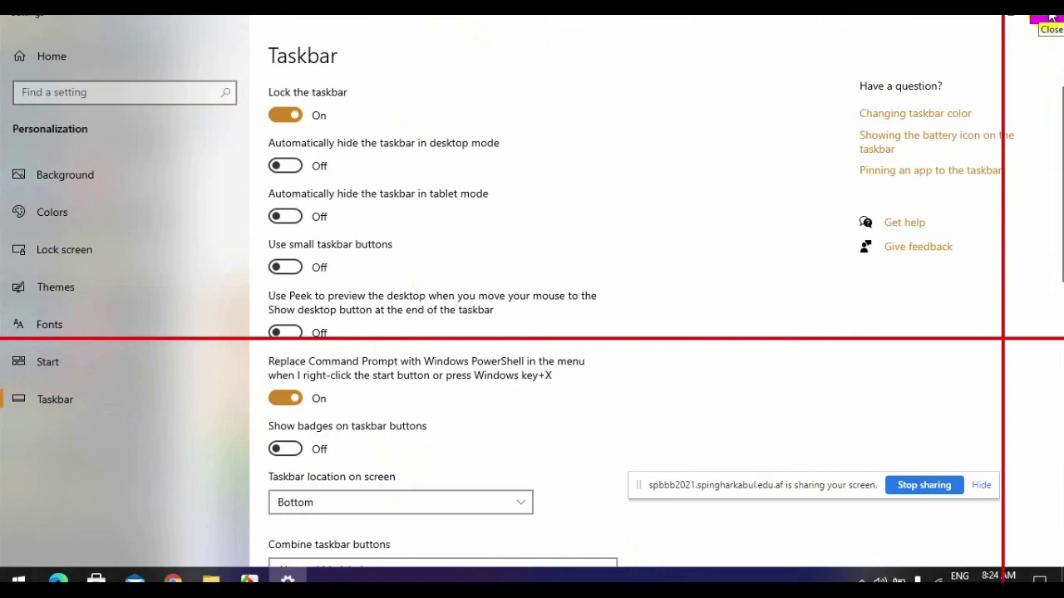